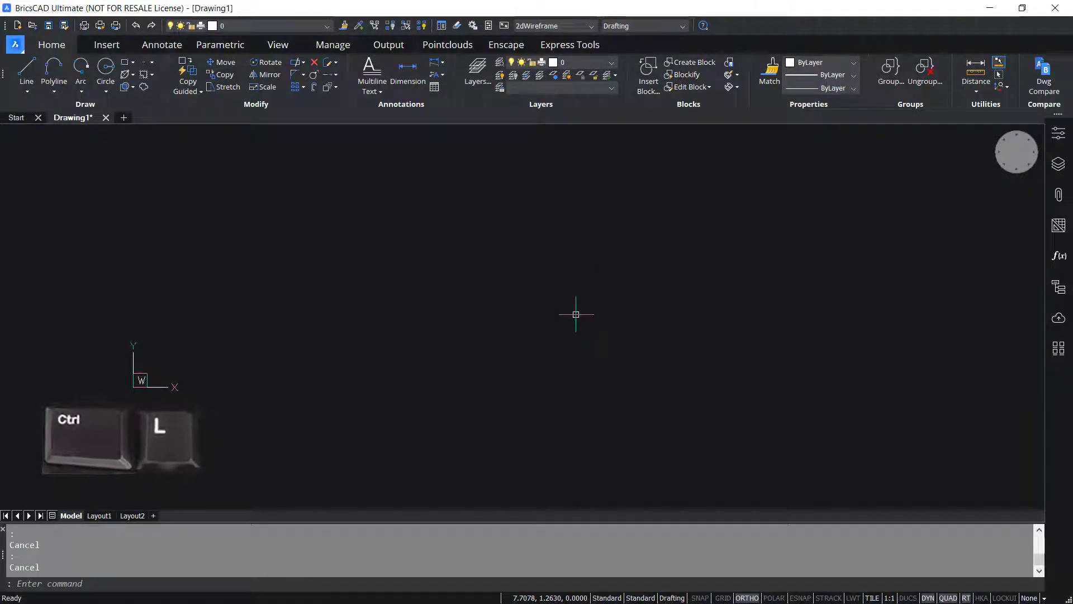
Toggle orthogonal mode off and back on with Ctrl+L, then start the Line command
key(ctrl+l)
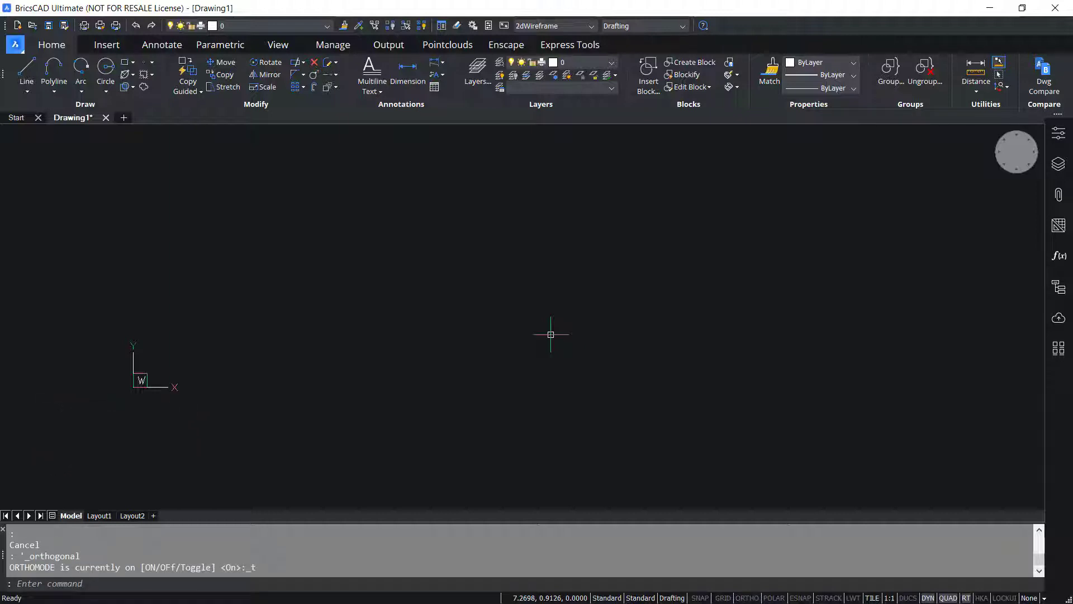
key(ctrl+l)
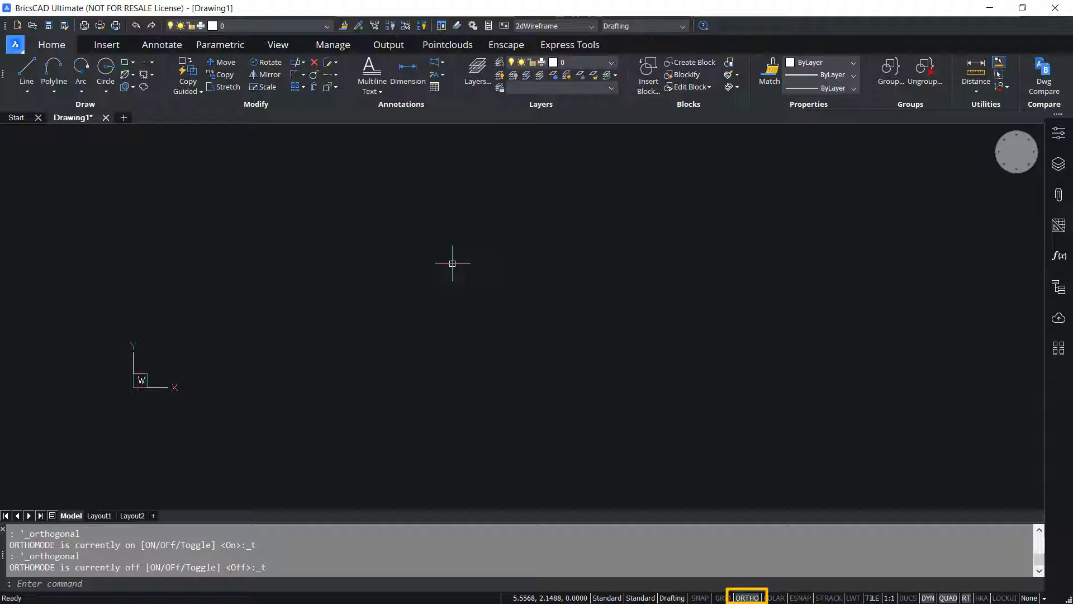
click(26, 68)
click(26, 91)
click(44, 110)
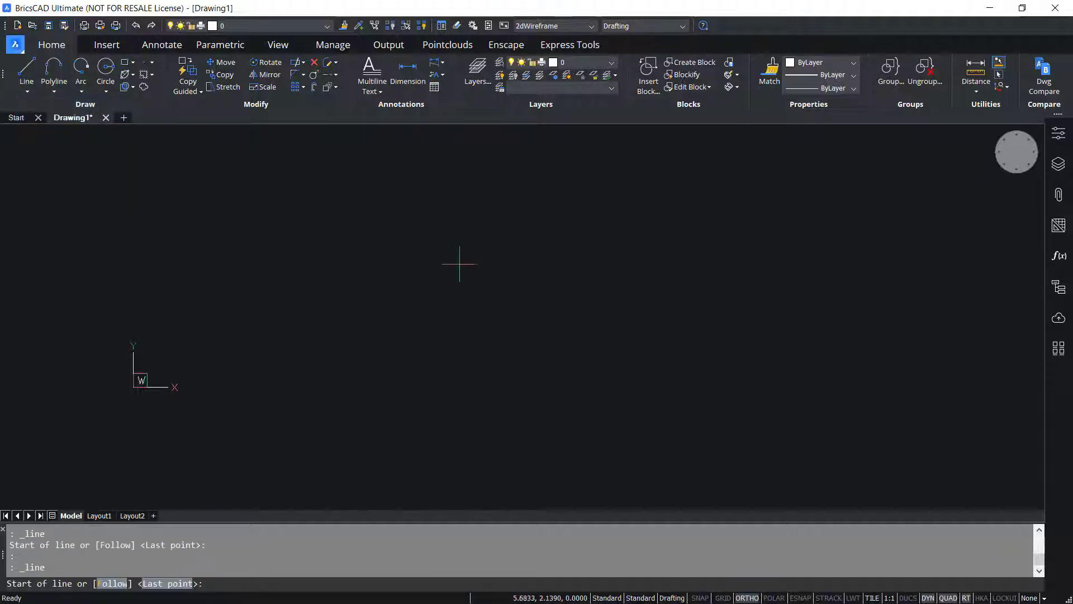
Draw three connected orthogonal segments: horizontal right, down, then short horizontal right
click(370, 243)
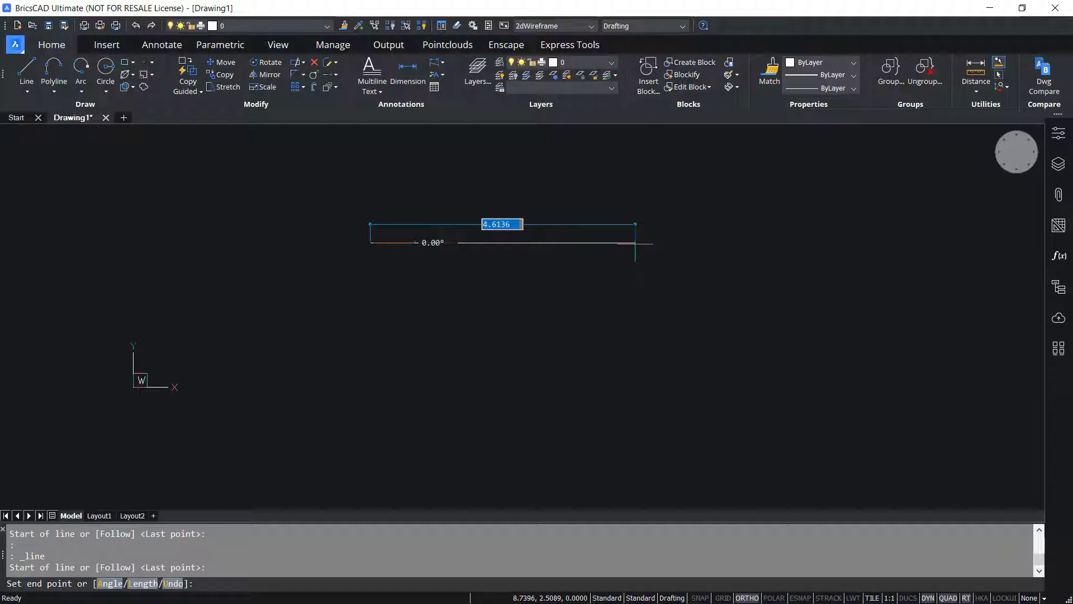
click(635, 244)
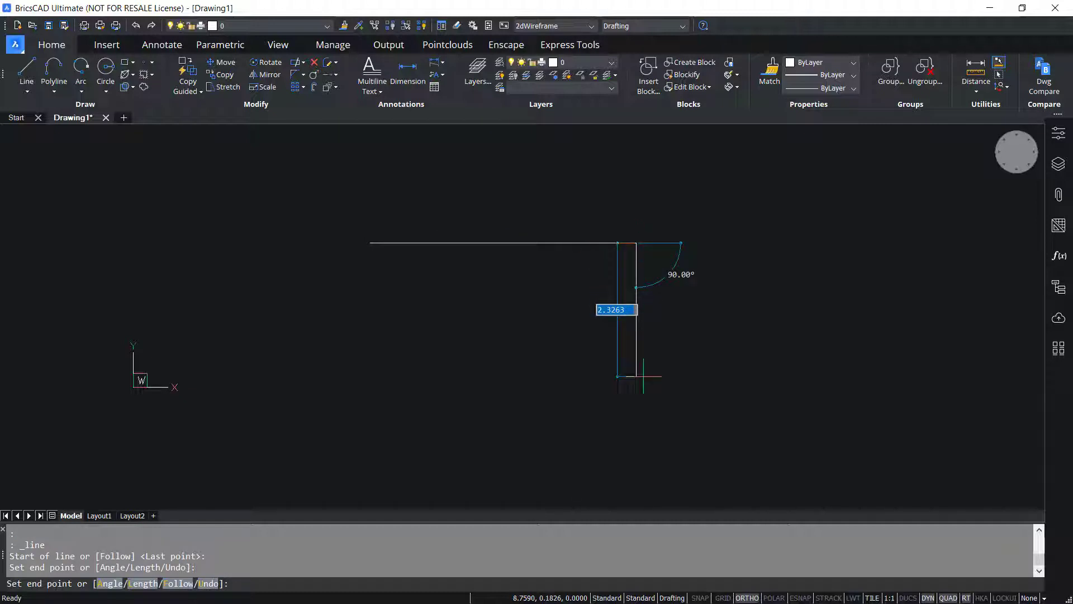
click(637, 358)
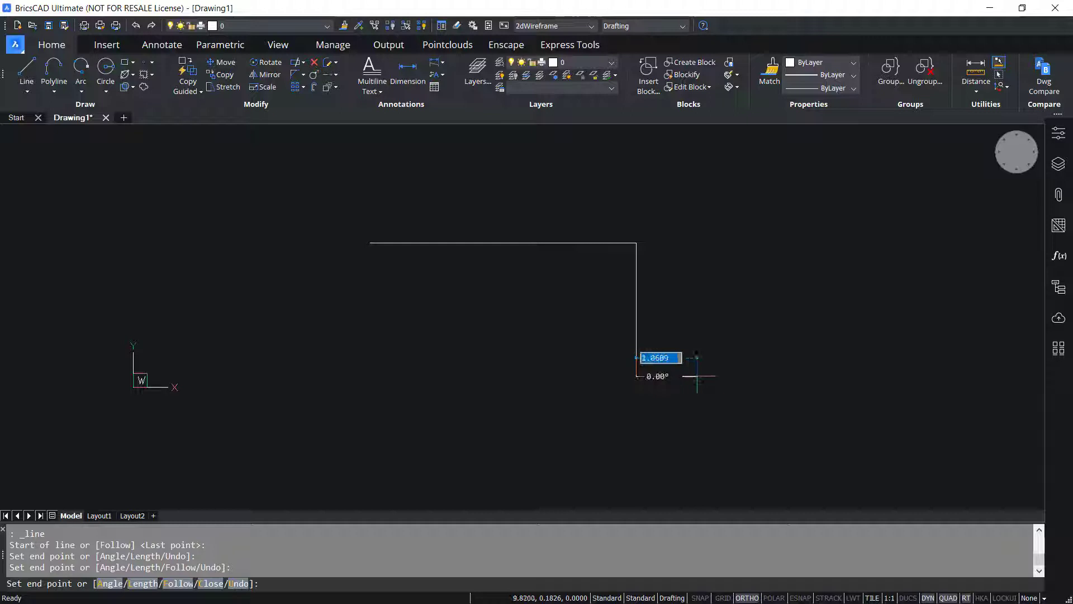
click(728, 376)
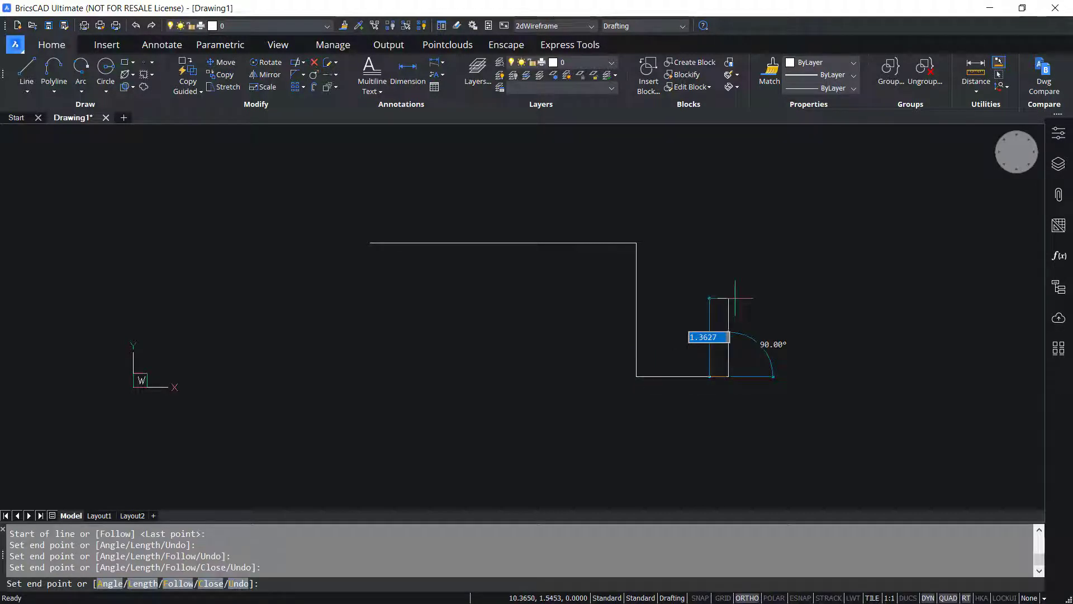
With ORTHO off, add two diagonal segments, rising then sloping down-right, and end the line
key(F8)
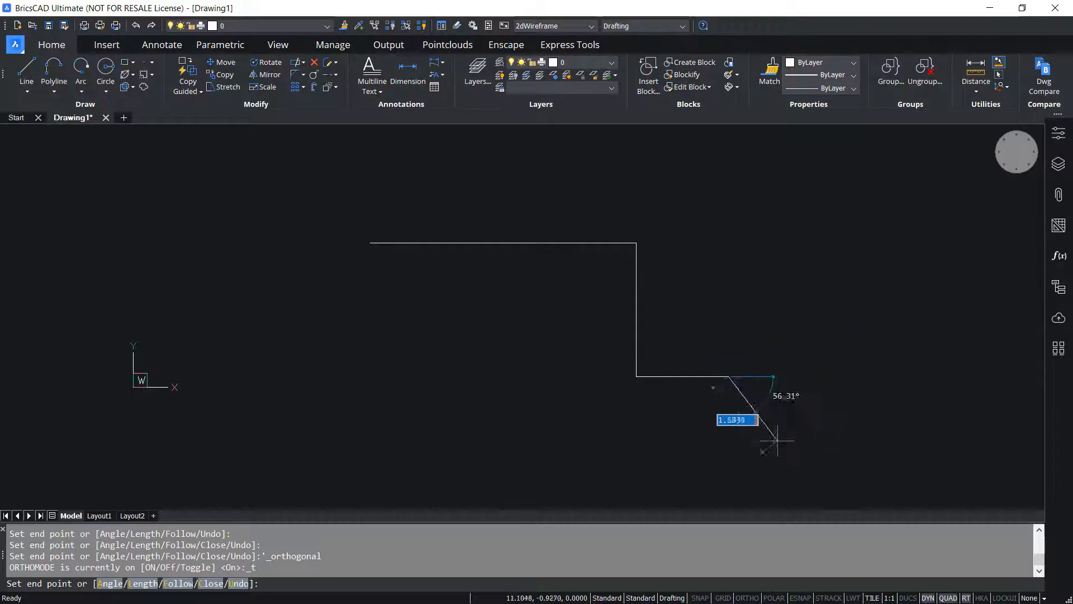
click(849, 266)
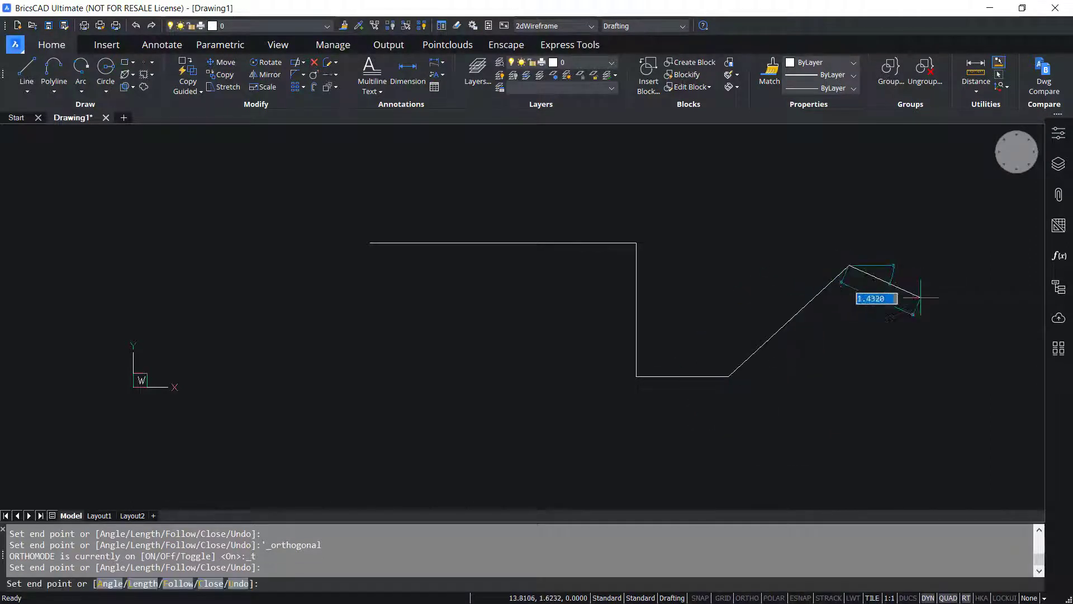
click(962, 349)
key(Escape)
key(ctrl+m)
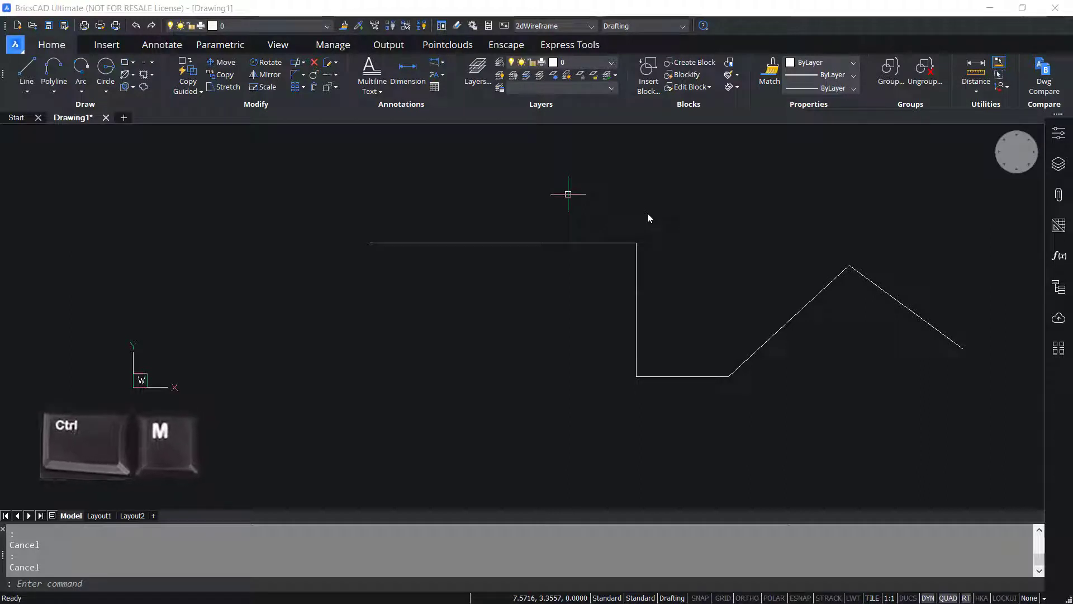
text(l)
key(Return)
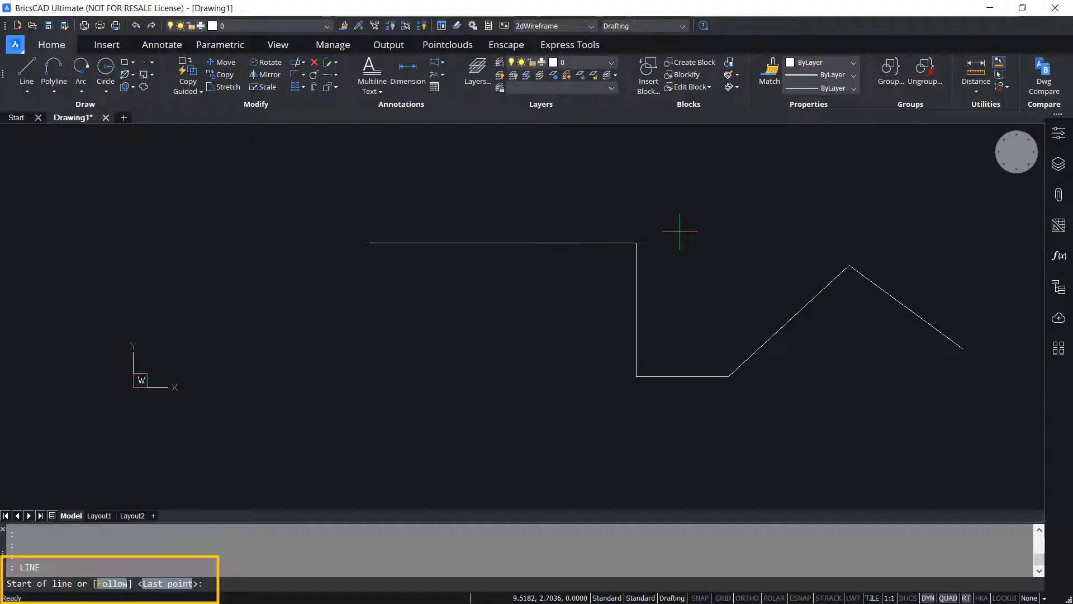
key(Escape)
key(Escape)
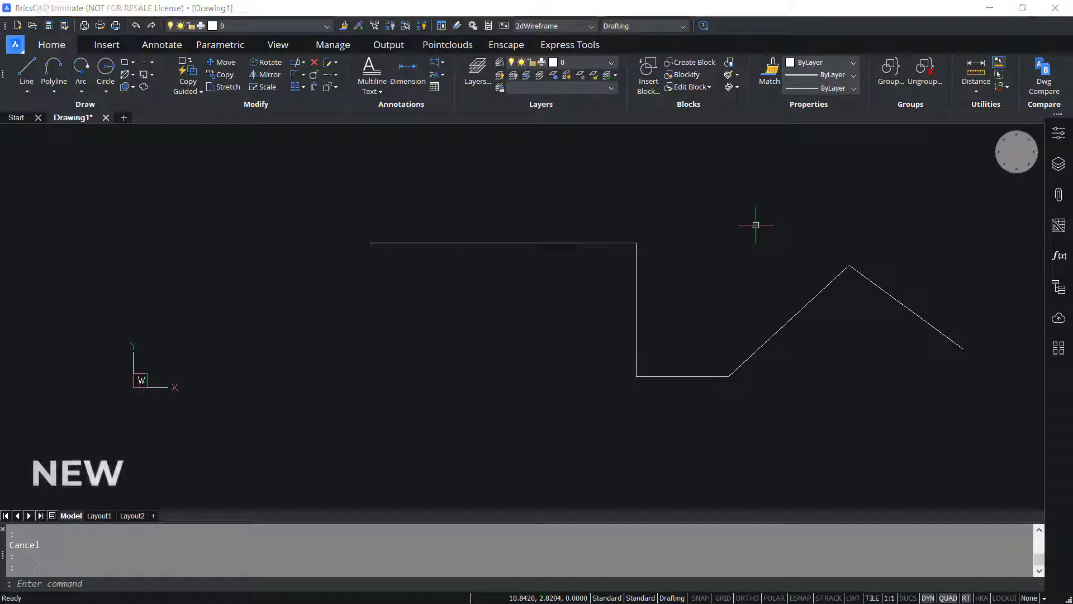
Create a new drawing, Drawing2, from the Default-cm.dwt template
key(ctrl+n)
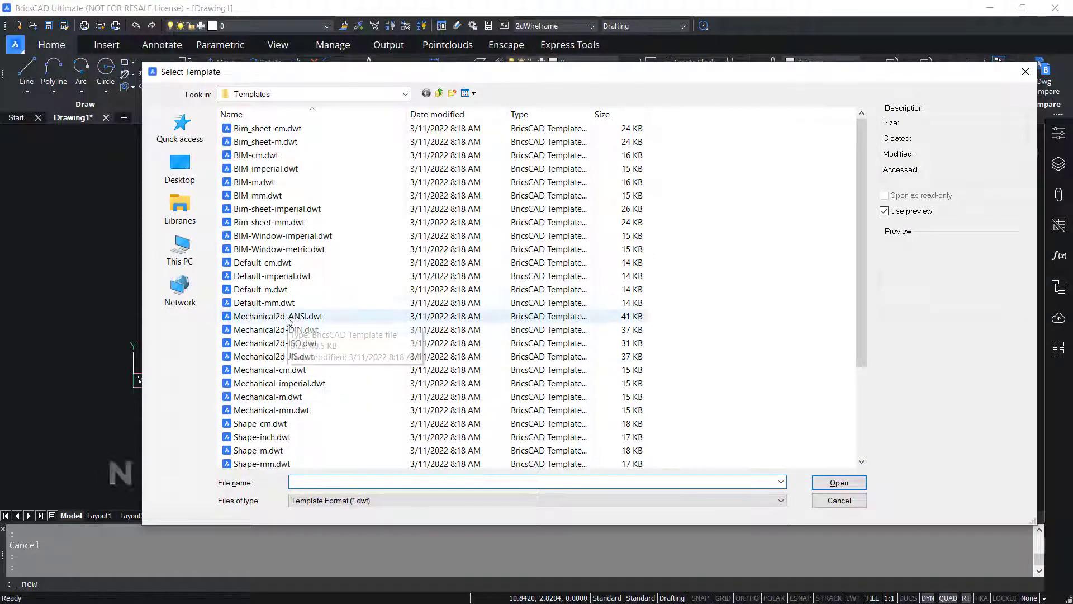
click(268, 262)
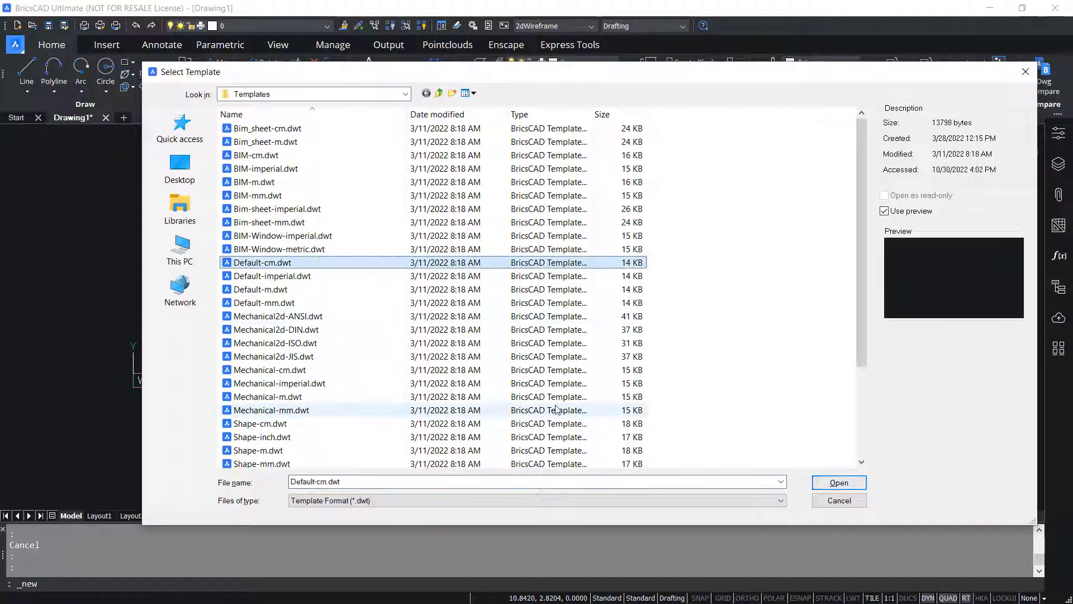
click(839, 482)
key(Escape)
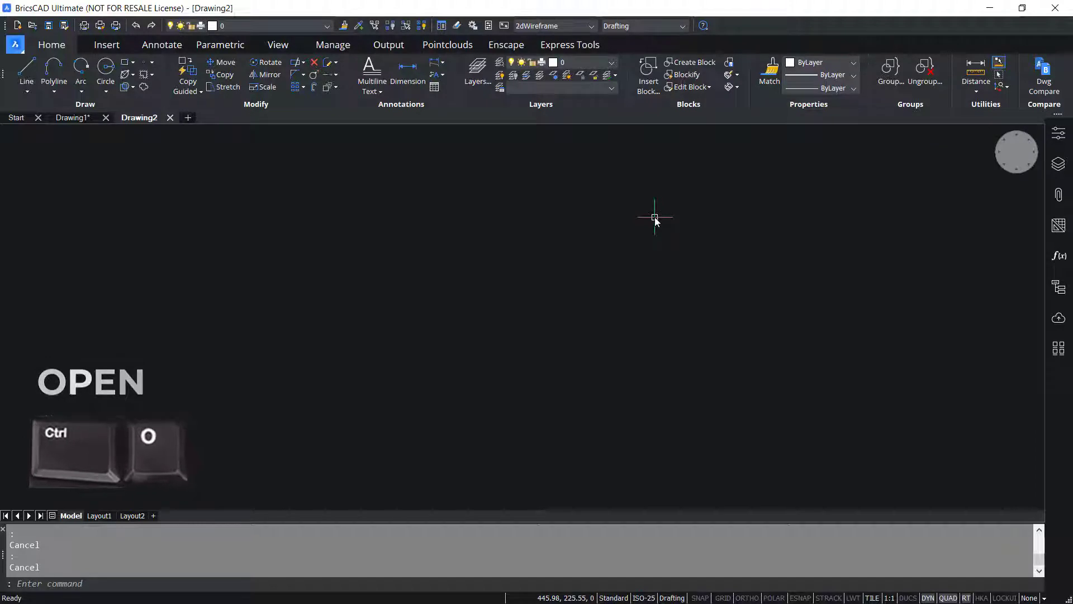
Open Assignment - 3D HOUSE.dwg and bring up its Print dialog
key(ctrl+o)
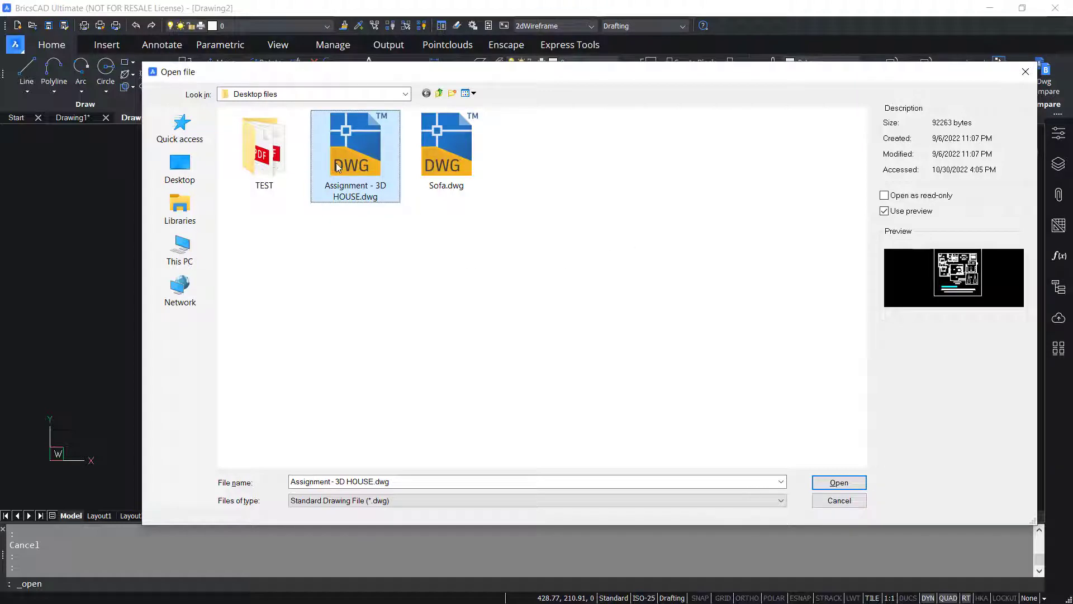
click(843, 483)
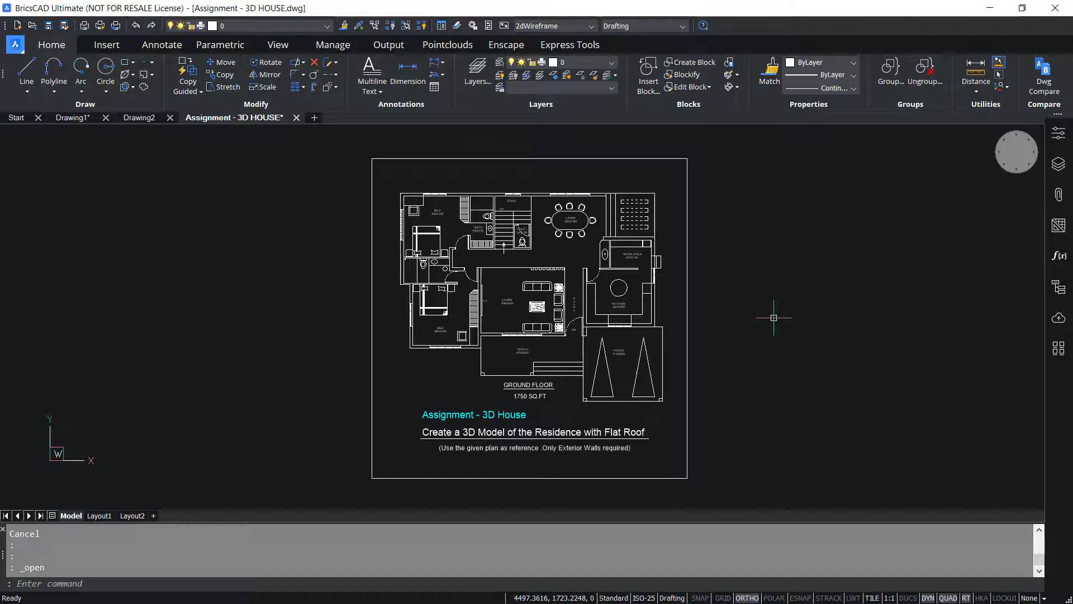
key(ctrl+p)
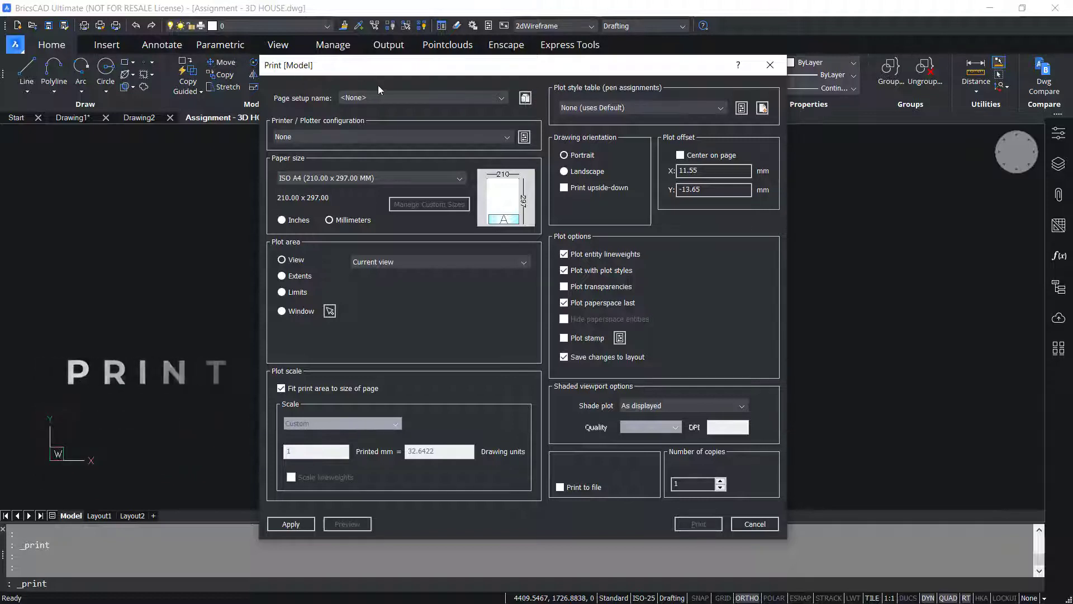
Cancel the Print dialog without printing and toggle the Properties panel
click(774, 529)
key(ctrl+shift+p)
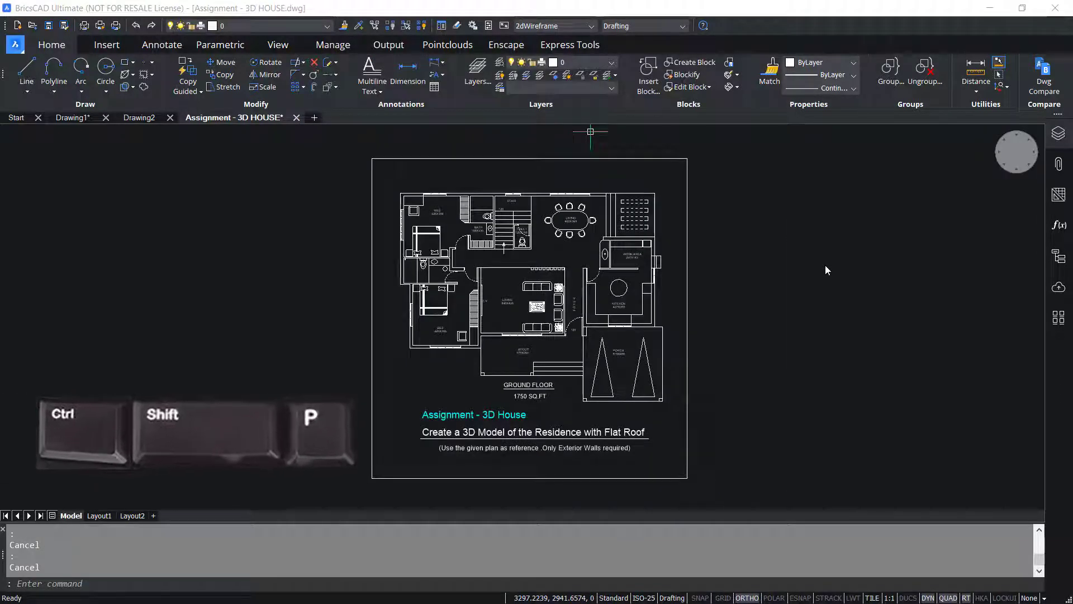
key(ctrl+shift+p)
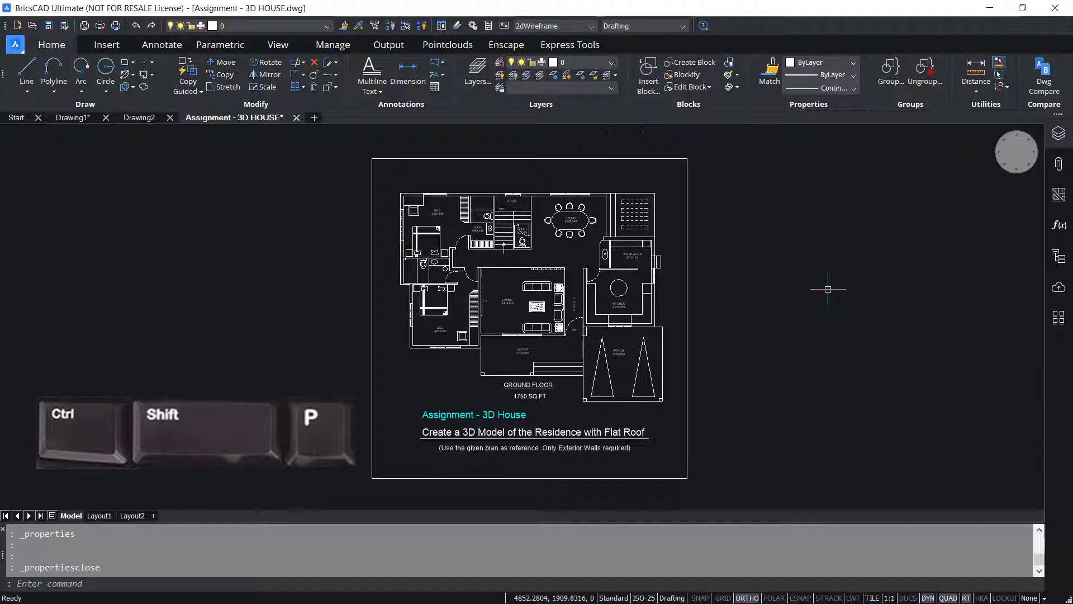
key(ctrl+shift+p)
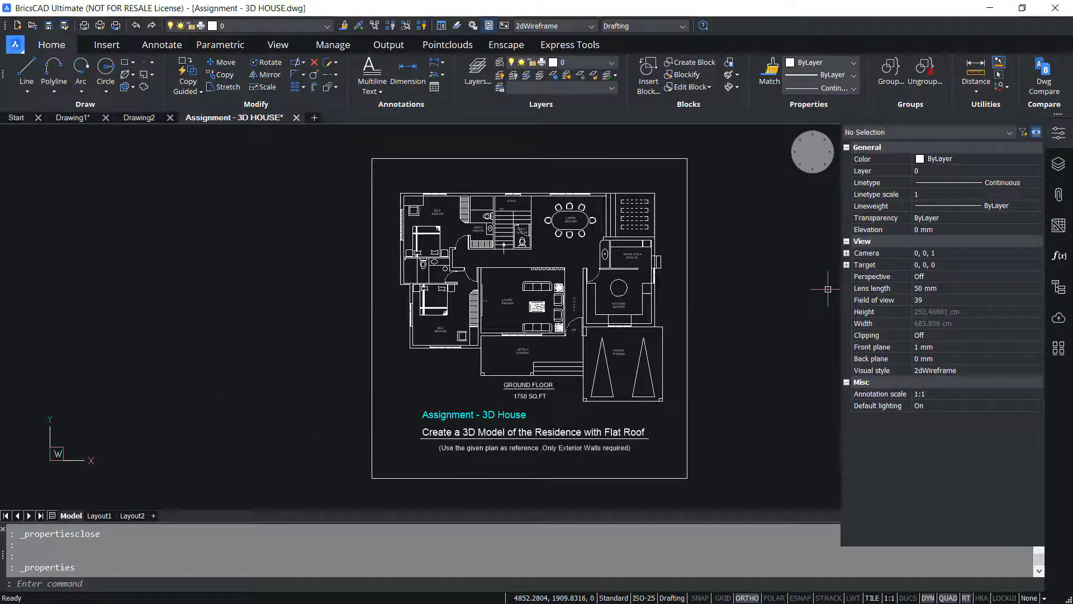
key(ctrl+shift+p)
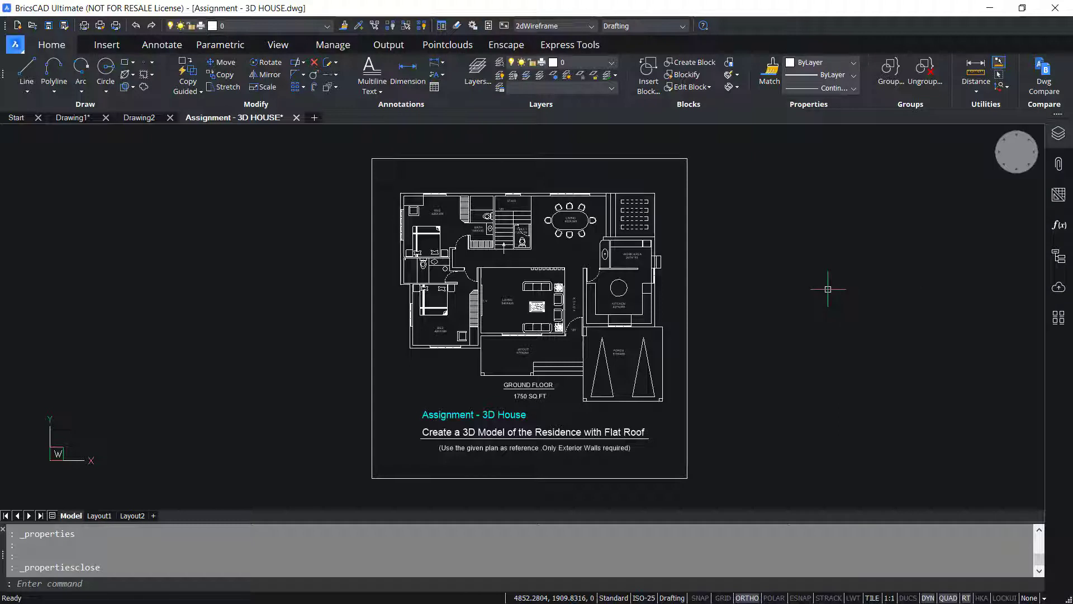
key(ctrl+q)
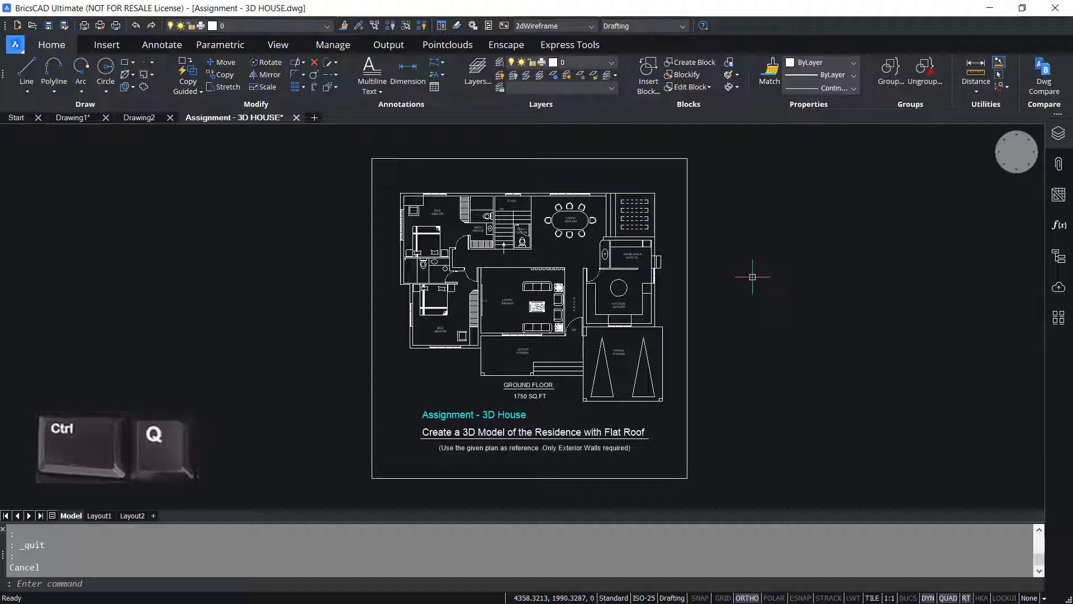
Dismiss the quit prompt for the house plan and bring up the four-viewport engine Drawing3
key(ctrl+q)
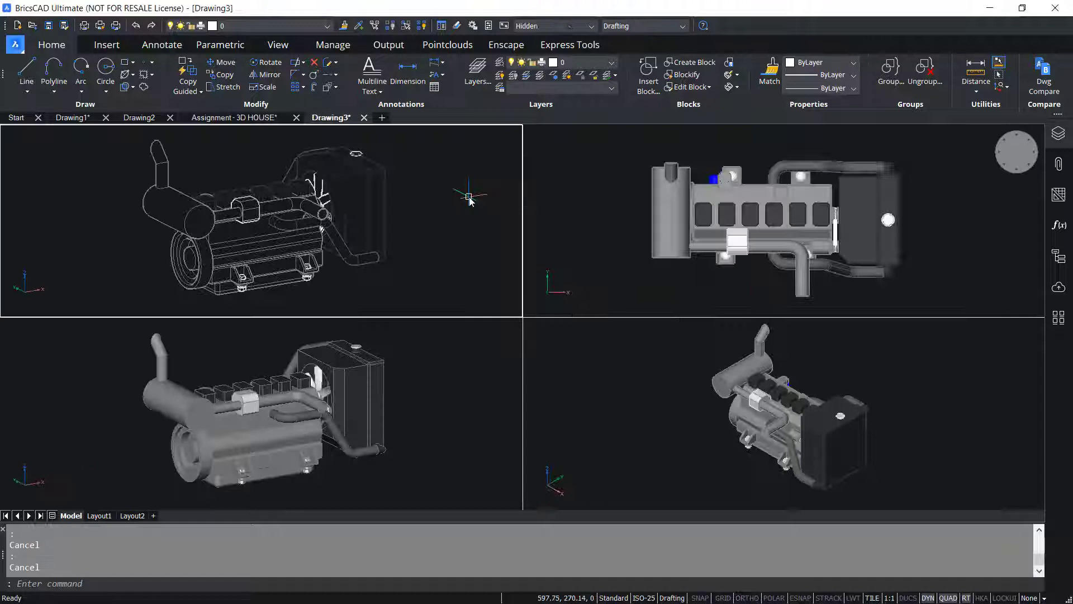
key(ctrl+r)
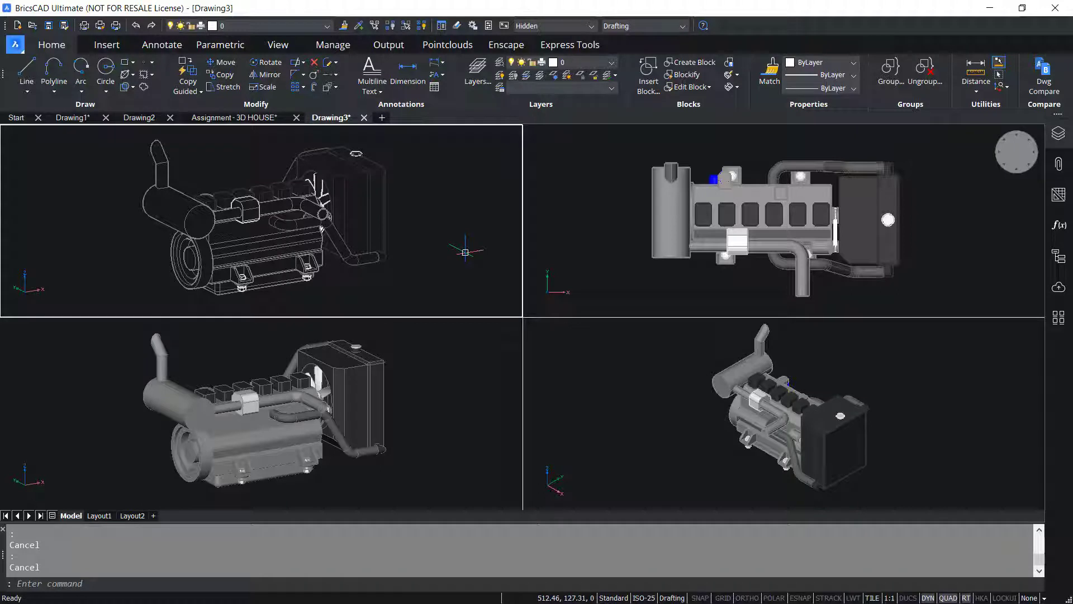
key(ctrl+r)
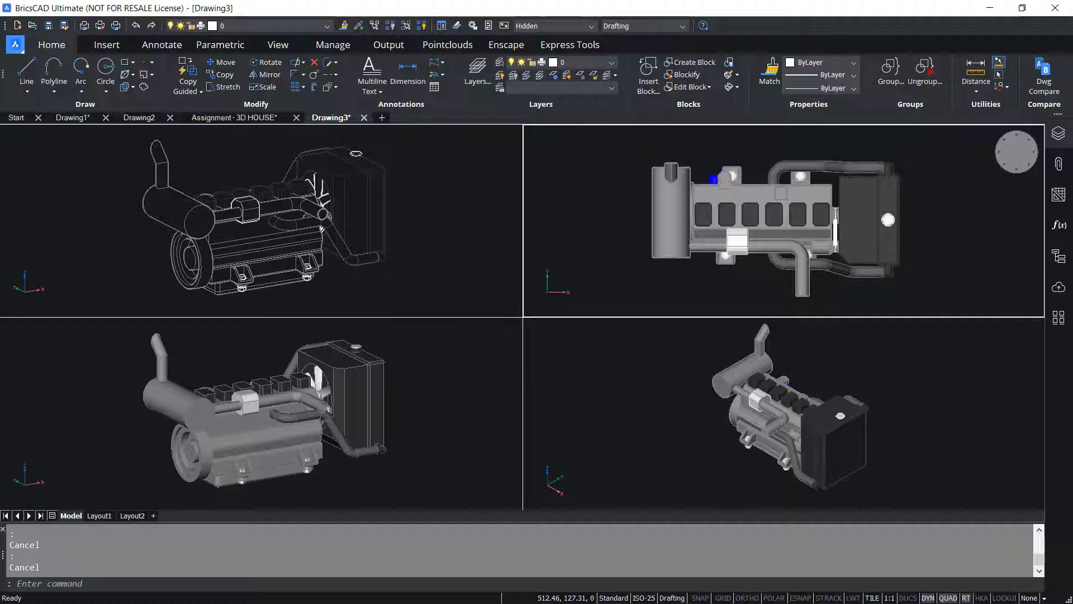
key(ctrl+r)
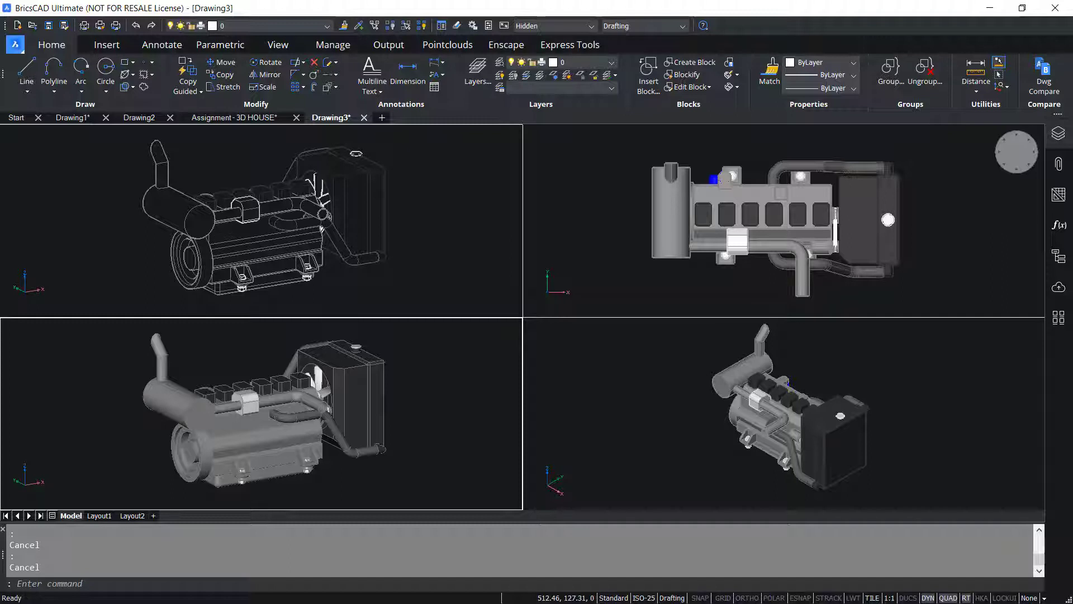
key(ctrl+r)
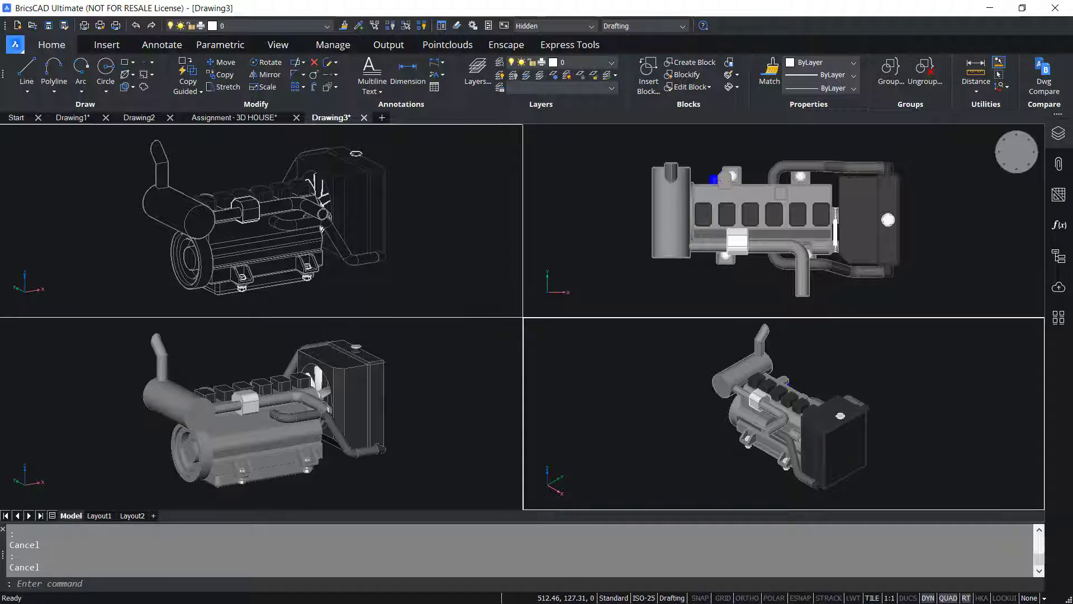
key(ctrl+r)
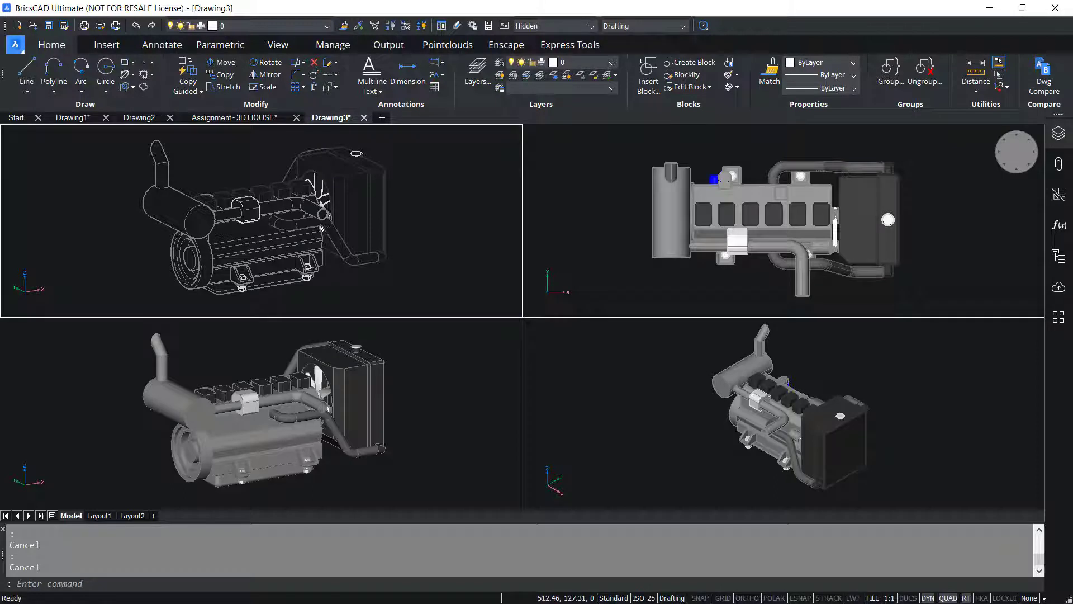
key(ctrl+r)
key(ctrl+r)
key(ctrl+r)
key(ctrl+r)
key(ctrl+r)
key(ctrl+r)
key(ctrl+s)
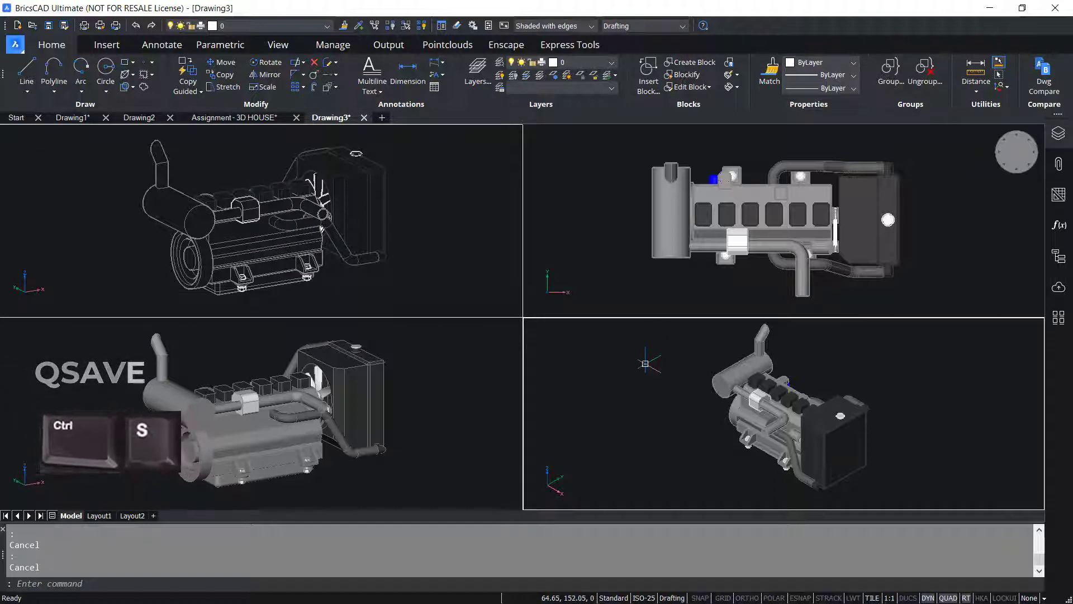
Save the engine drawing as Engine Assembly, then return to the Assignment - 3D HOUSE tab
key(ctrl+s)
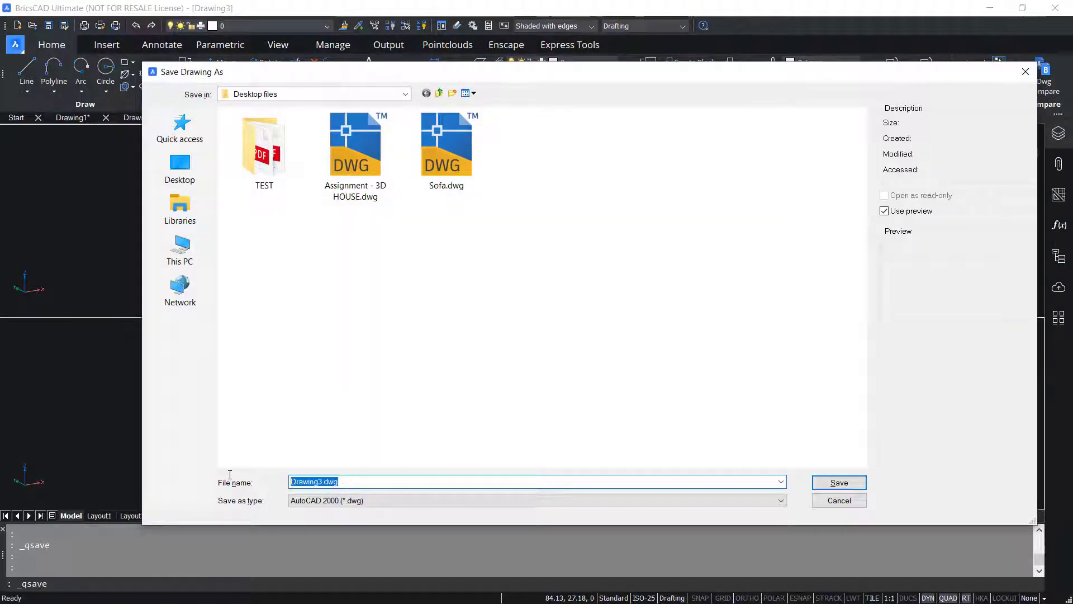
key(BackSpace)
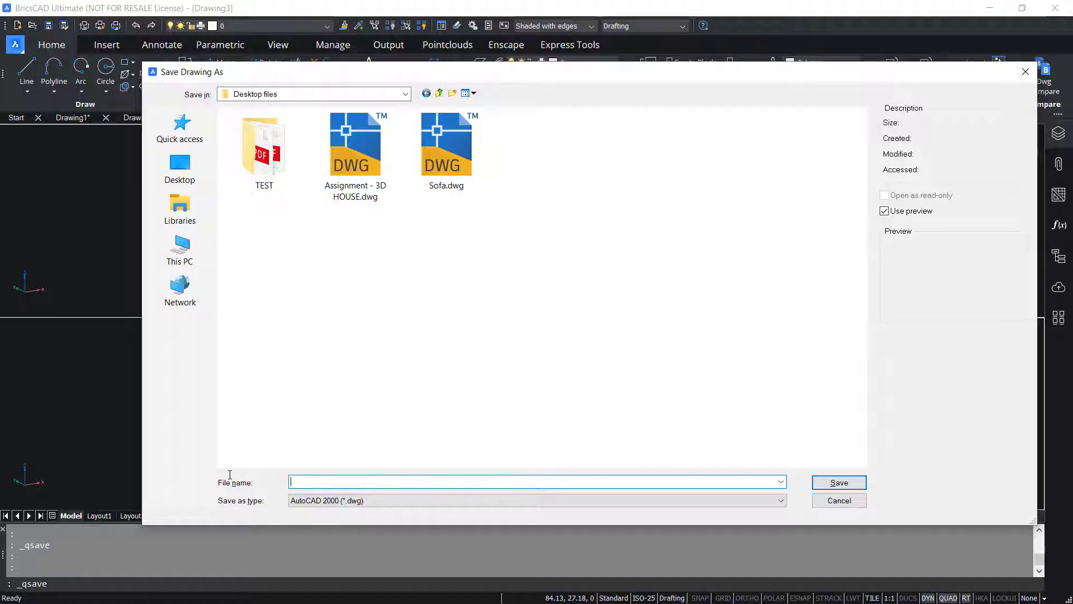
text(Engine Assembly)
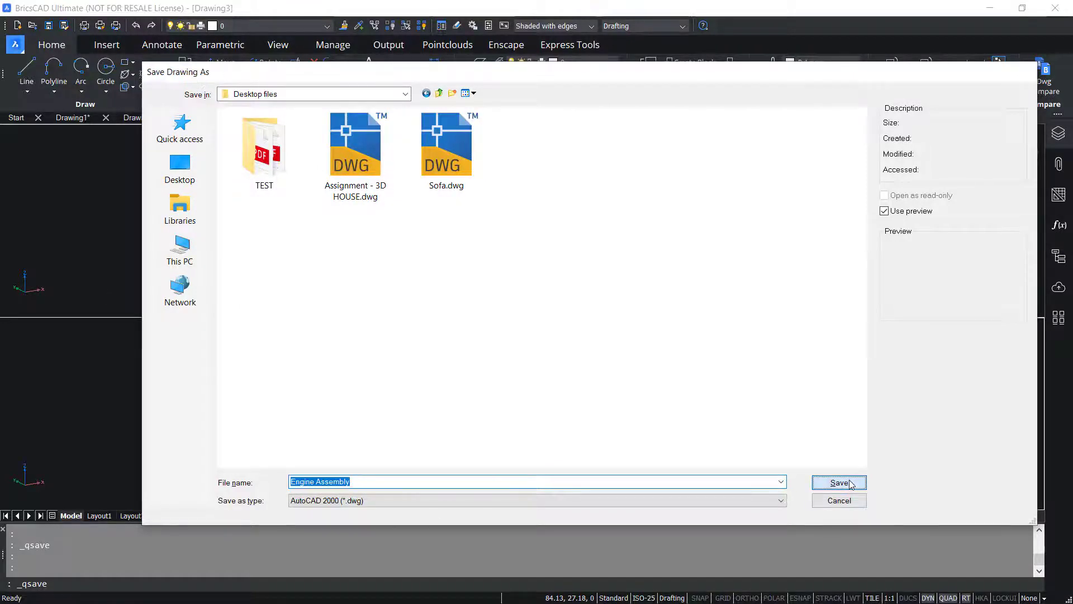
click(839, 483)
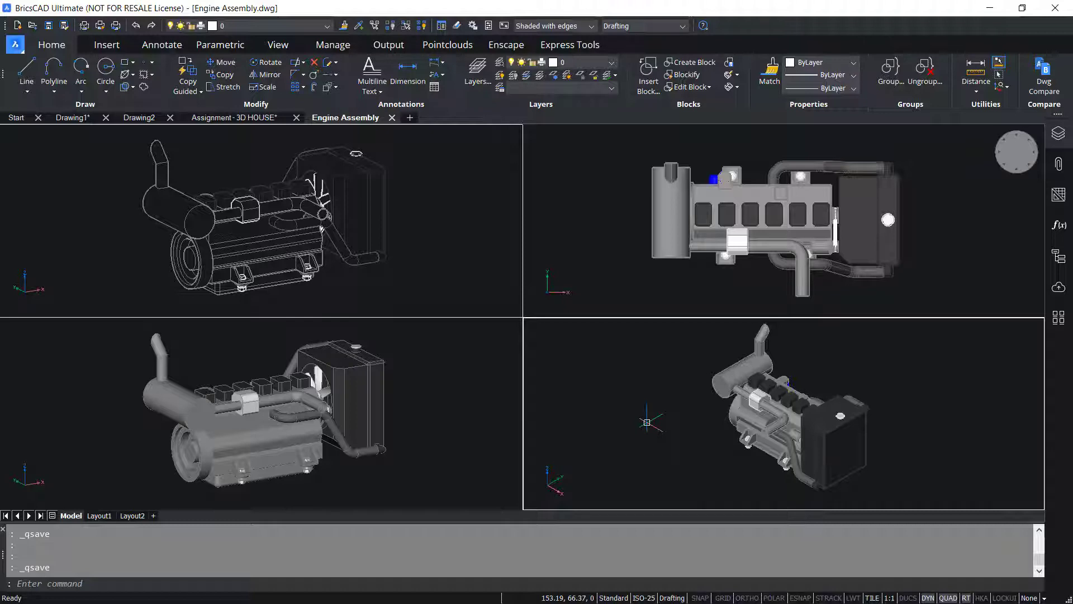
key(ctrl+Tab)
key(ctrl+v)
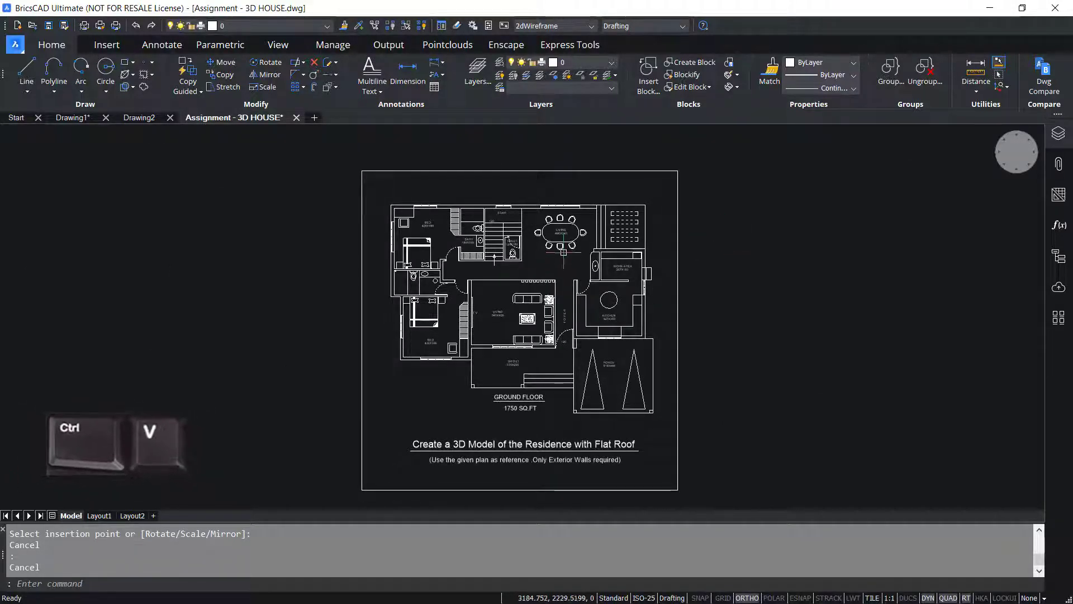
Window-select the LIVING 490X345 dining set, copy it, paste a copy right of the plan, then undo
scroll(564, 237, up, 3)
click(492, 186)
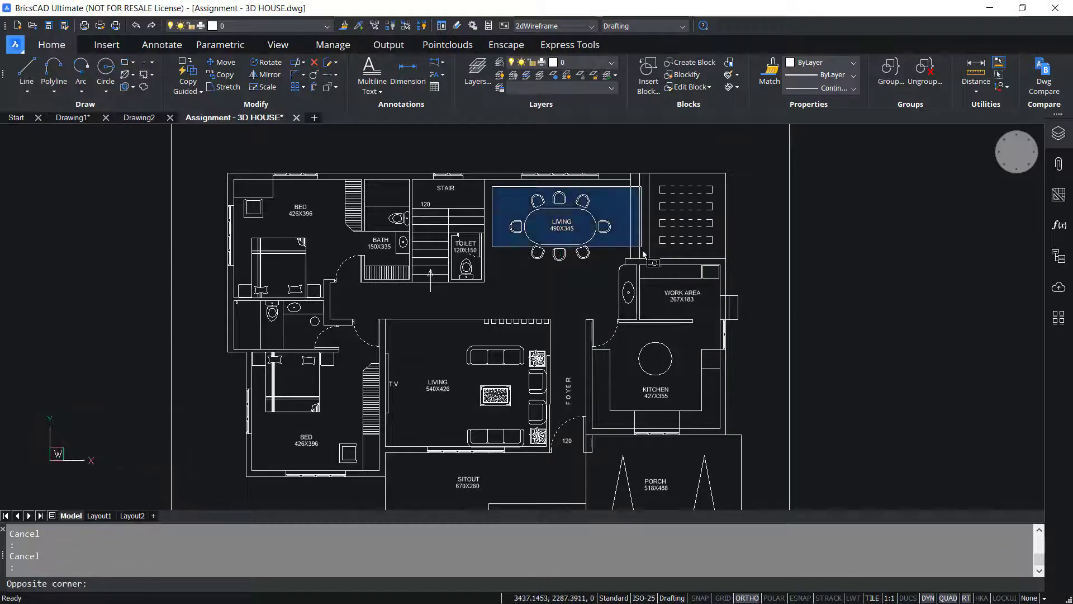
click(641, 247)
key(ctrl+c)
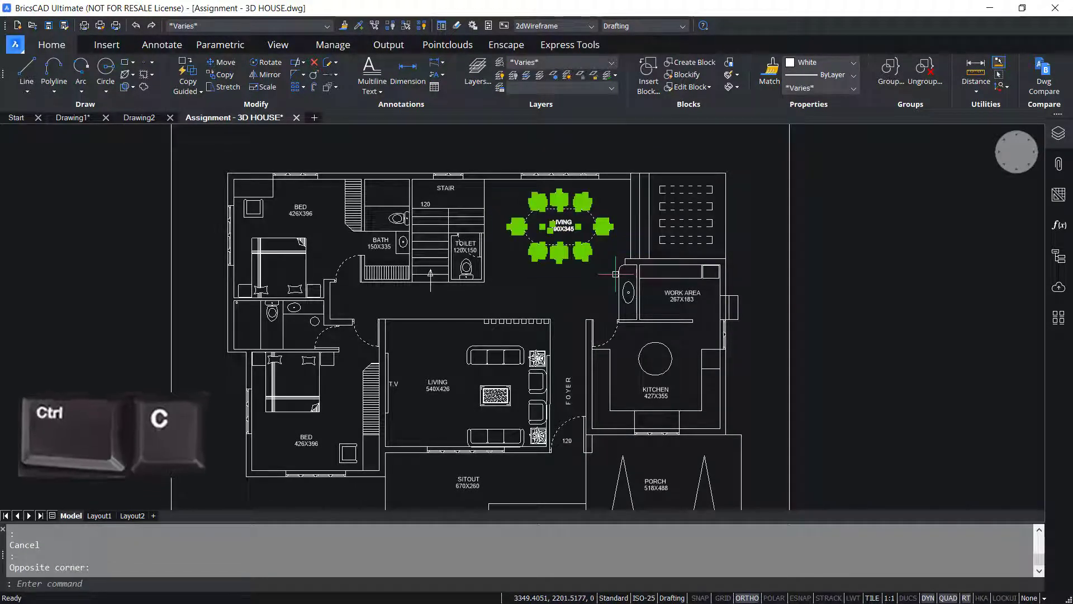
scroll(615, 274, down, 2)
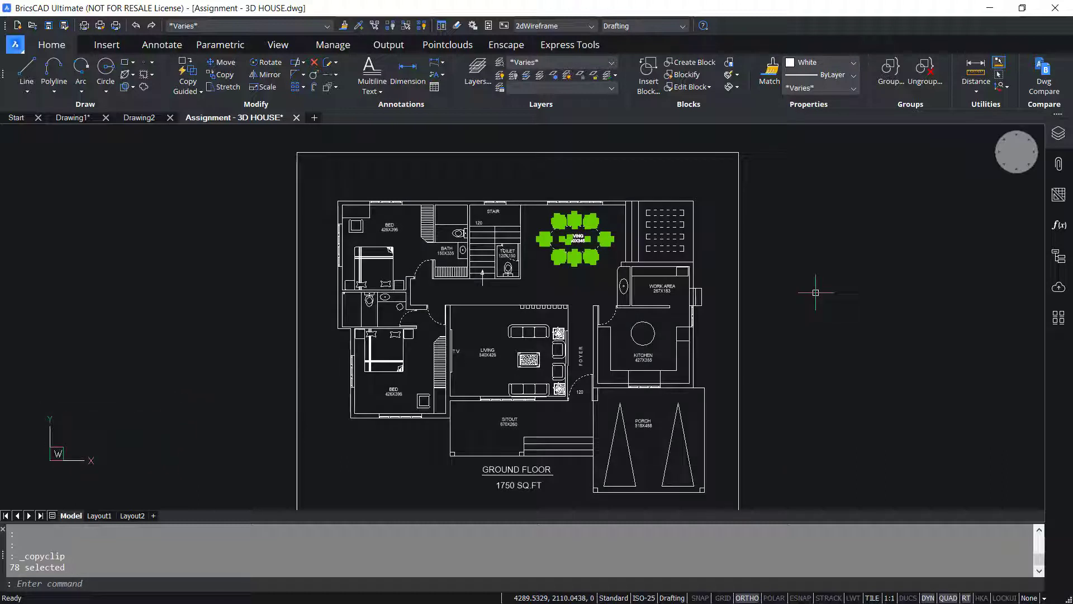
key(ctrl+v)
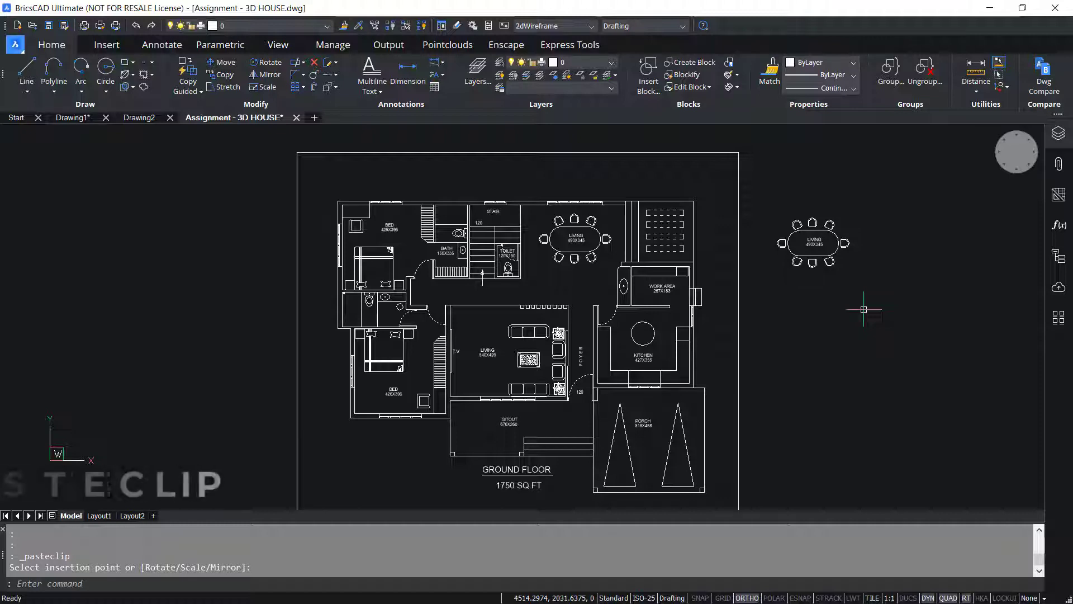
key(Escape)
key(ctrl+z)
key(ctrl+z)
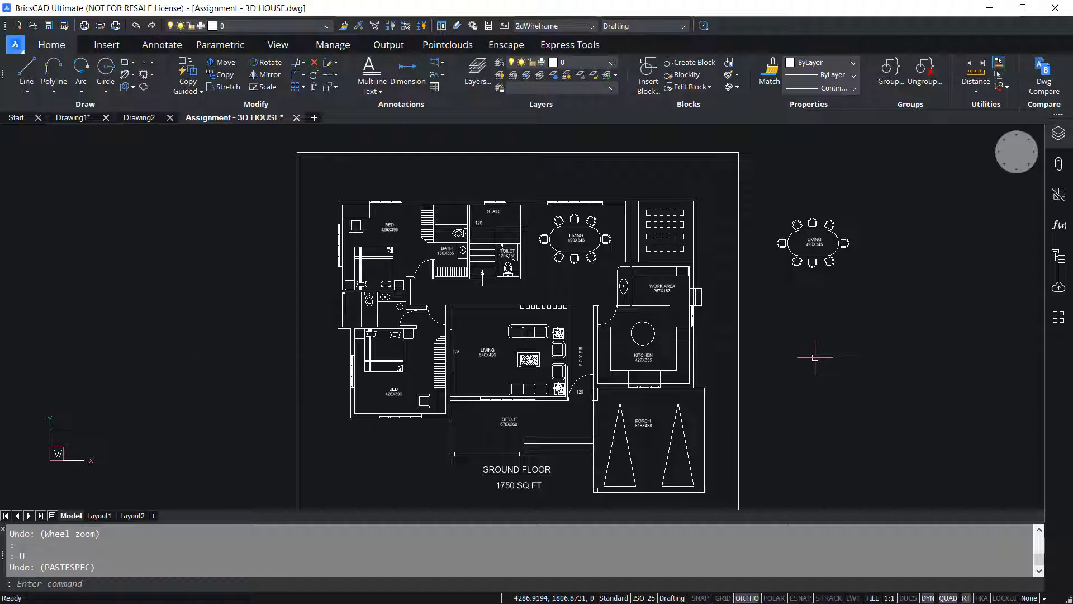
Paste the copied dining set as a Bitmap through Paste Special
key(ctrl+alt+v)
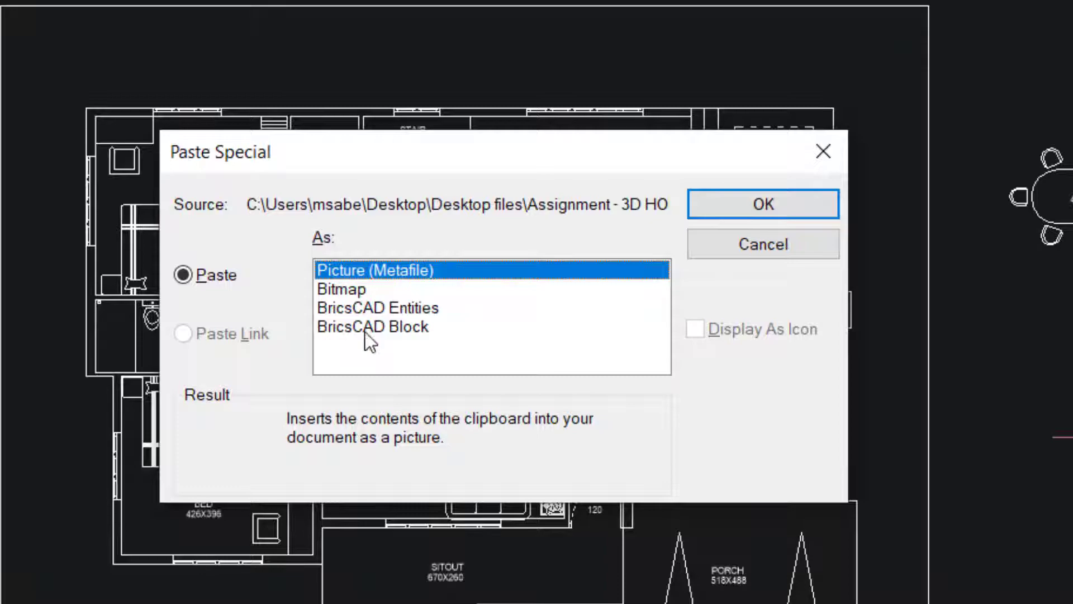
click(341, 288)
click(744, 212)
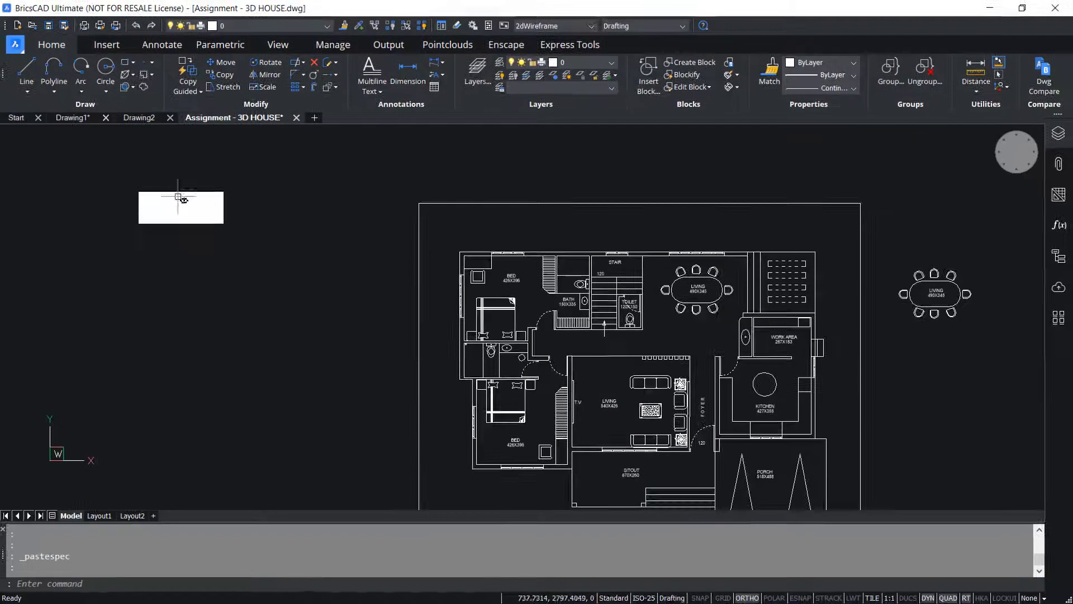
Zoom to the pasted bitmap and start a selection window over it, then cancel it
scroll(169, 191, up, 3)
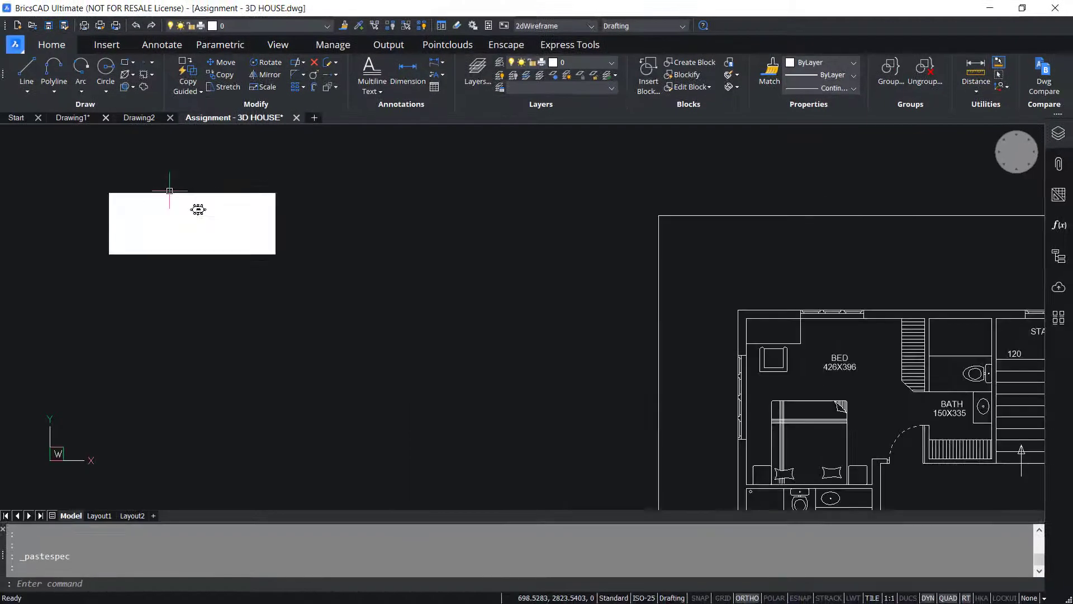
scroll(162, 186, up, 5)
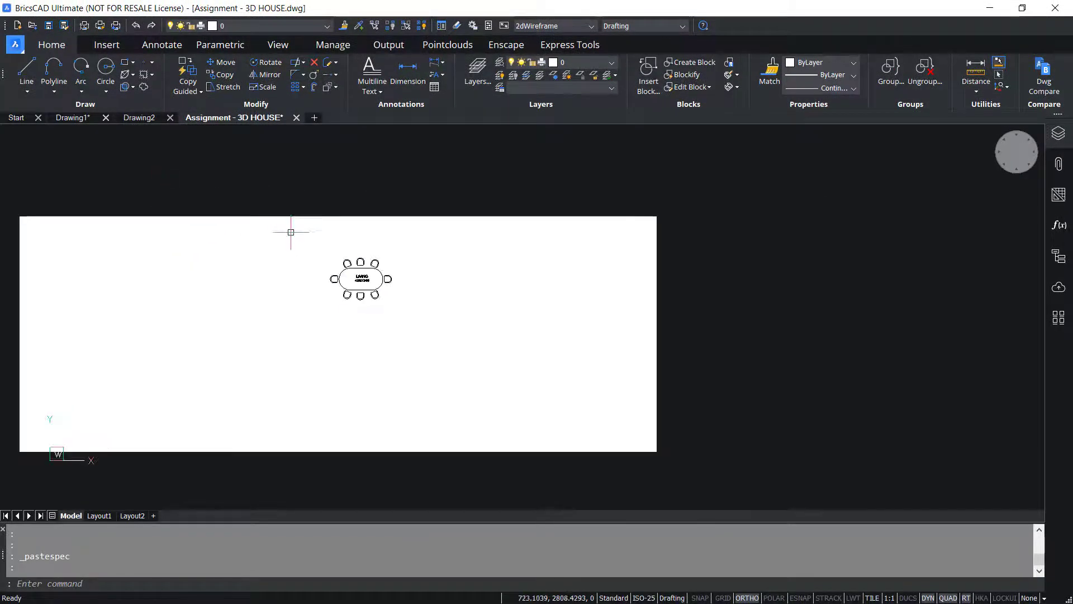
scroll(369, 263, up, 1)
scroll(622, 261, up, 1)
scroll(623, 261, down, 1)
scroll(592, 264, up, 1)
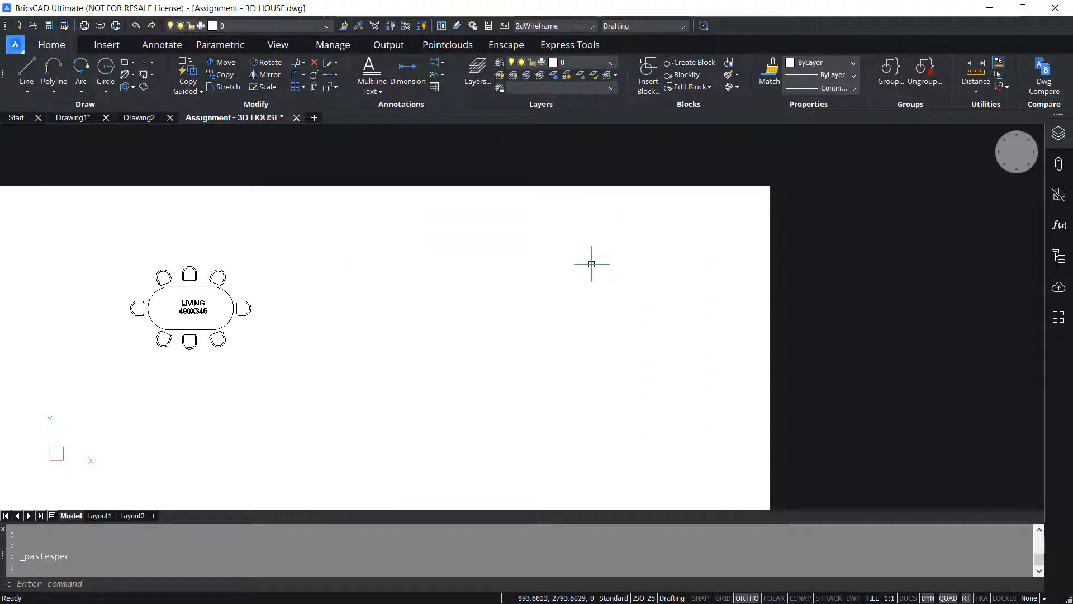
click(862, 161)
key(ctrl+x)
scroll(548, 192, up, 1)
scroll(541, 193, up, 2)
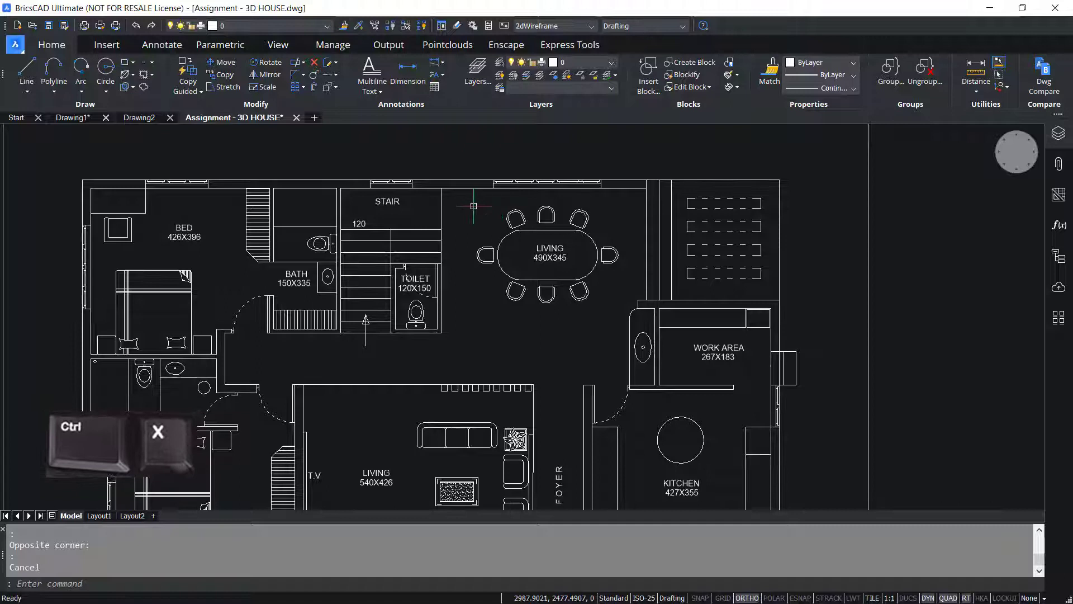
Cut the dining table and chairs, paste them into the space right of the plan, then redo
drag(459, 196, 630, 316)
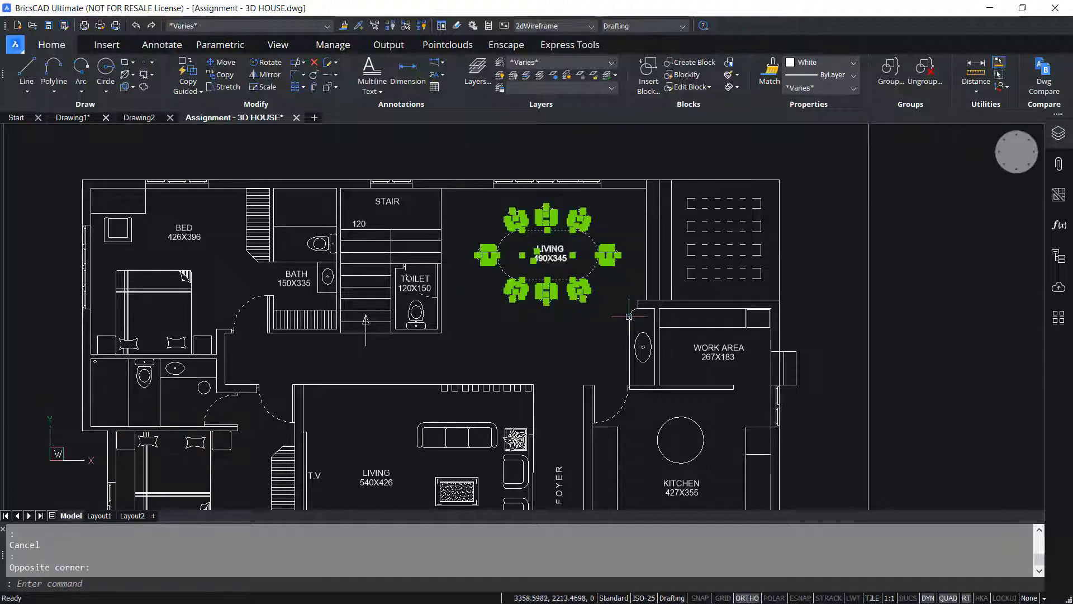
key(ctrl+x)
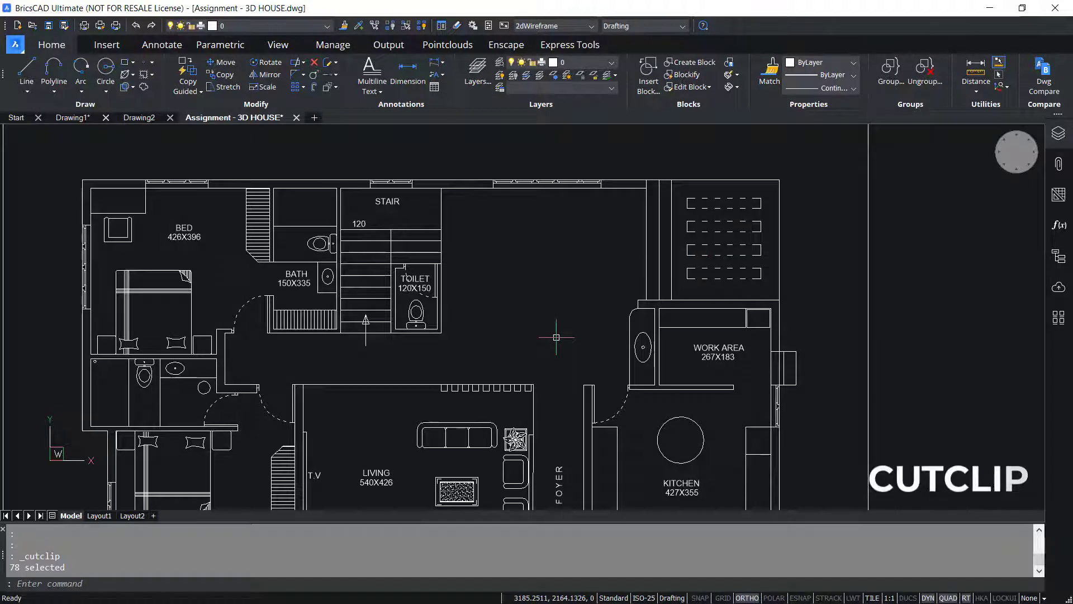
middle_drag(522, 319, 515, 311)
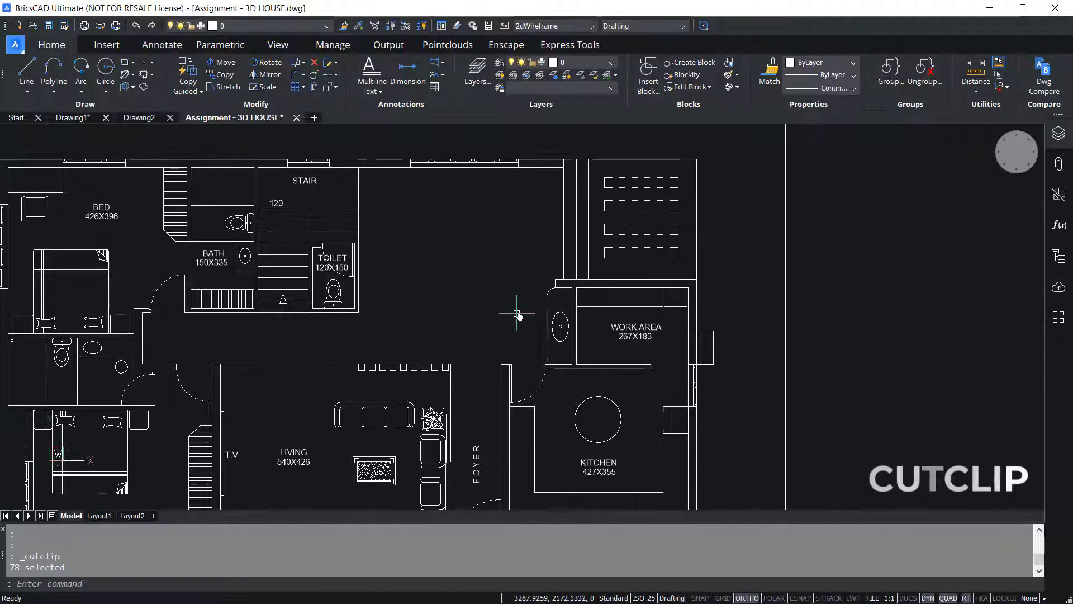
key(ctrl+v)
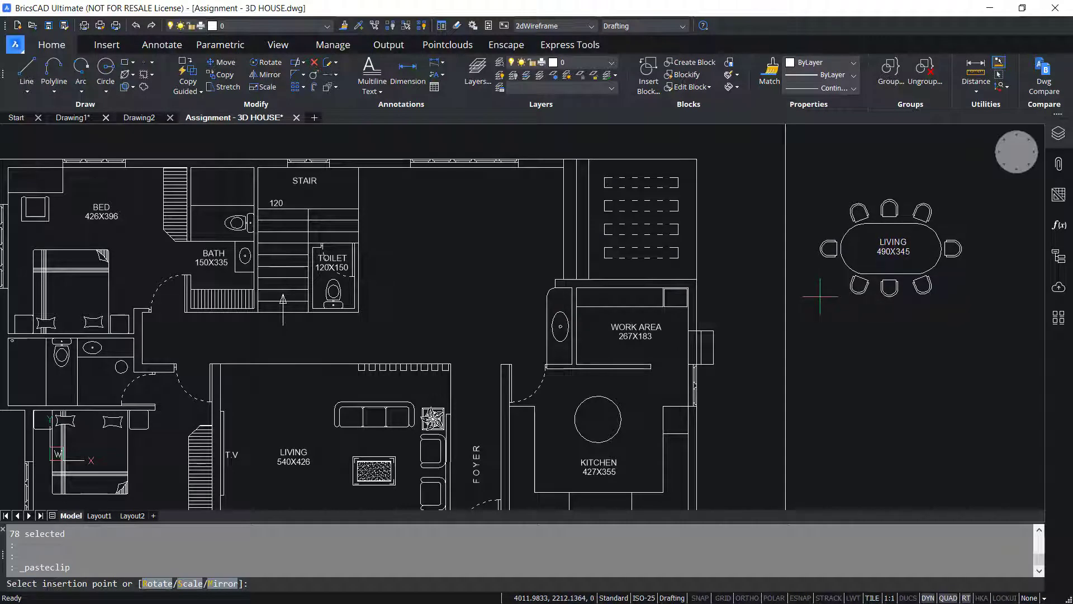
key(ctrl+y)
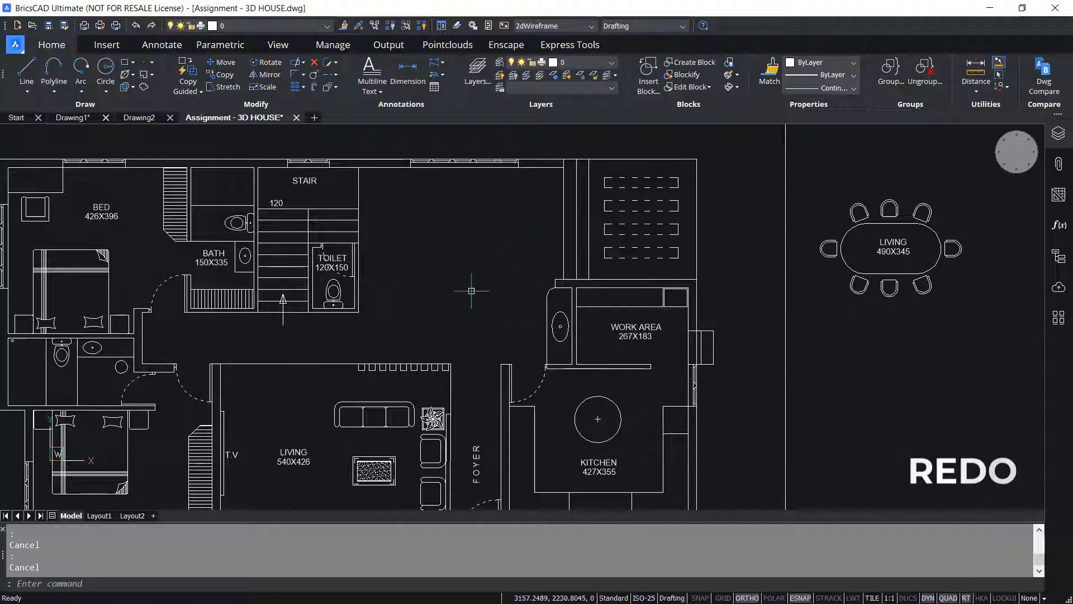
Scale the kitchen circle by 1.5 about its centre
mouse_move(606, 405)
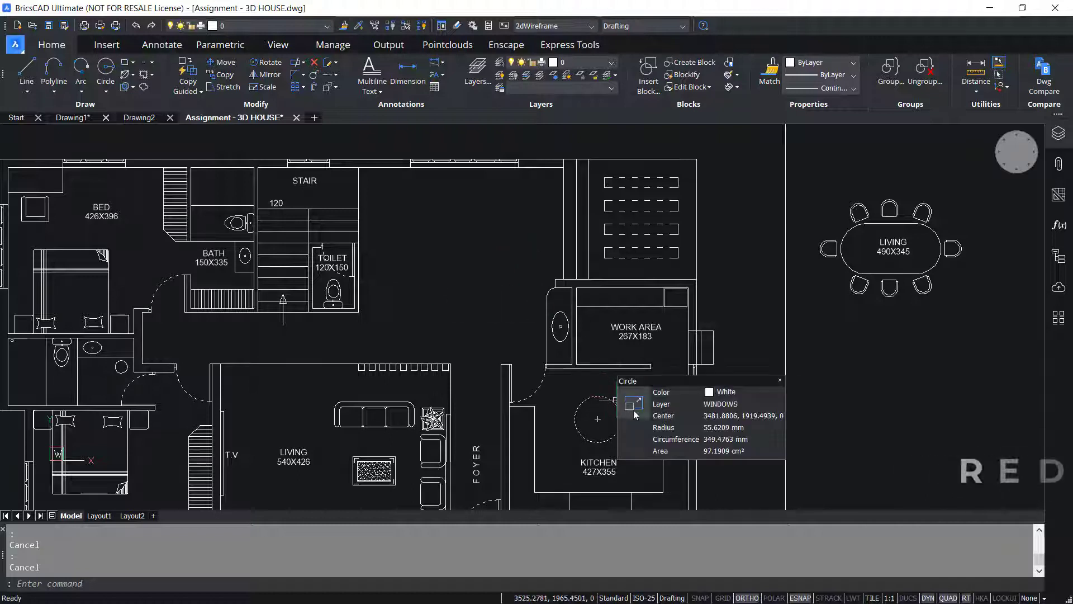
click(639, 410)
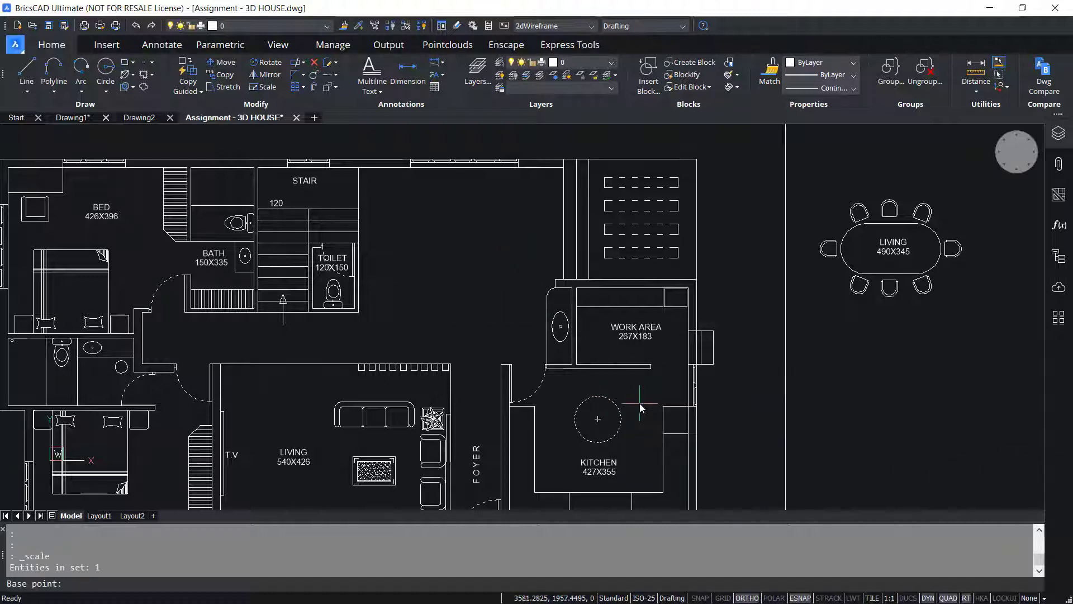
click(597, 419)
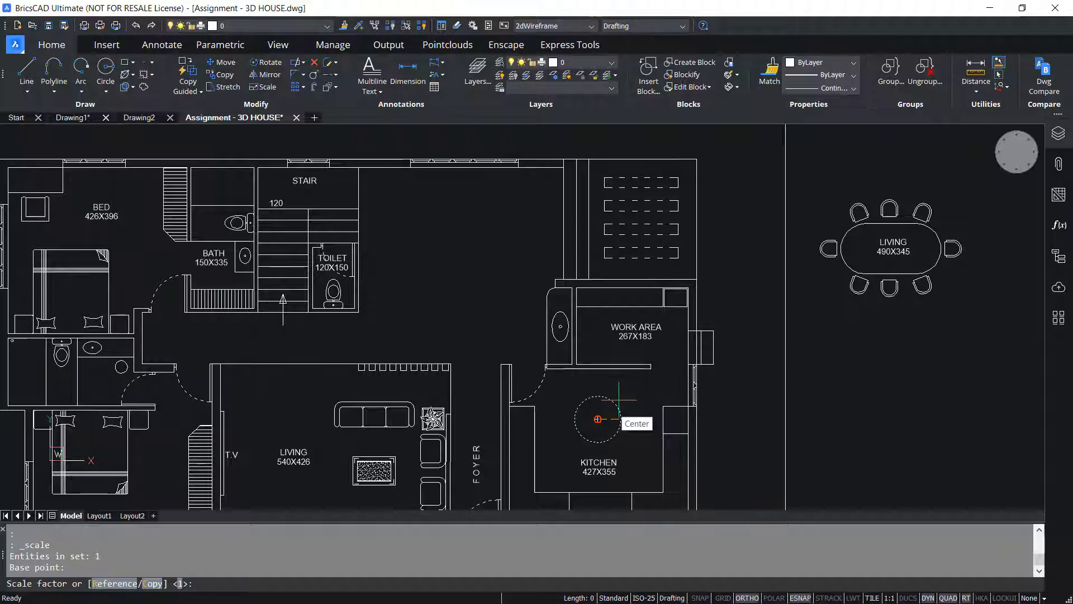
text(1.5)
key(Return)
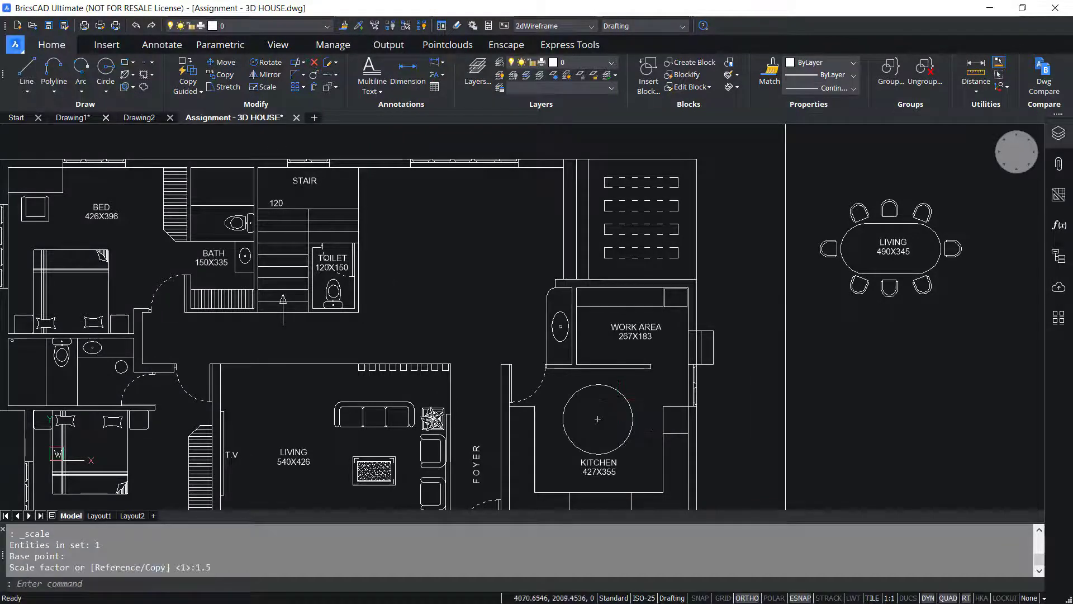
Undo the circle enlargement, then redo the 1.5 scaling
click(135, 26)
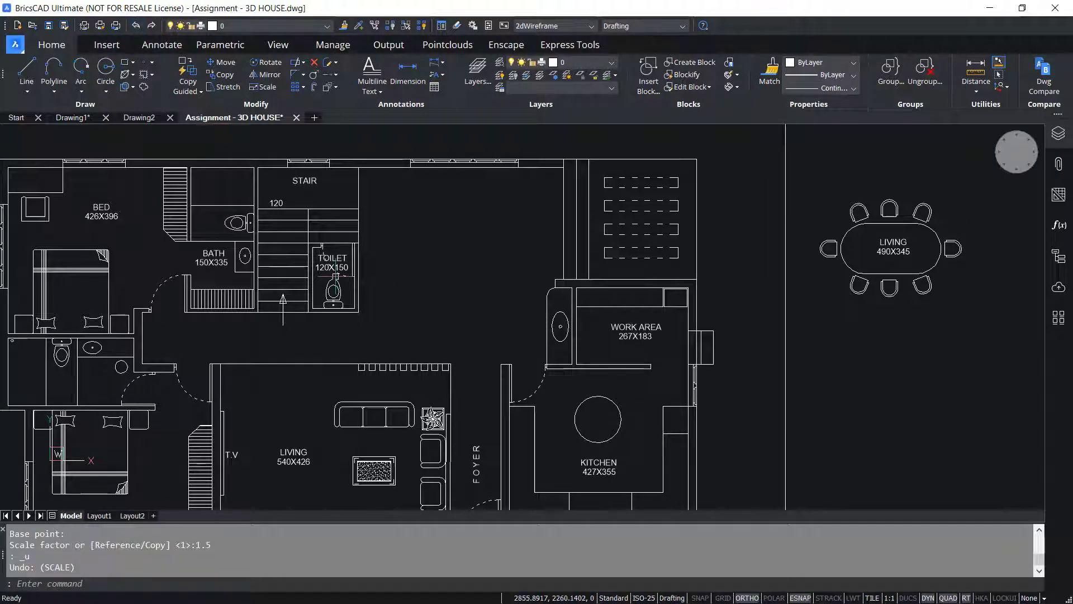
key(ctrl+y)
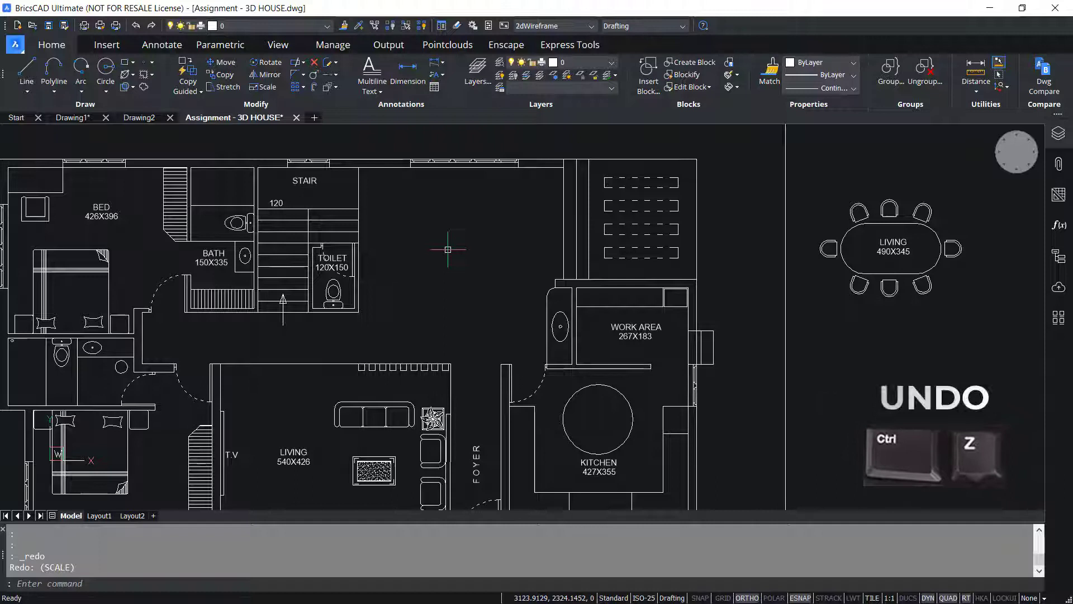
key(Escape)
key(Escape)
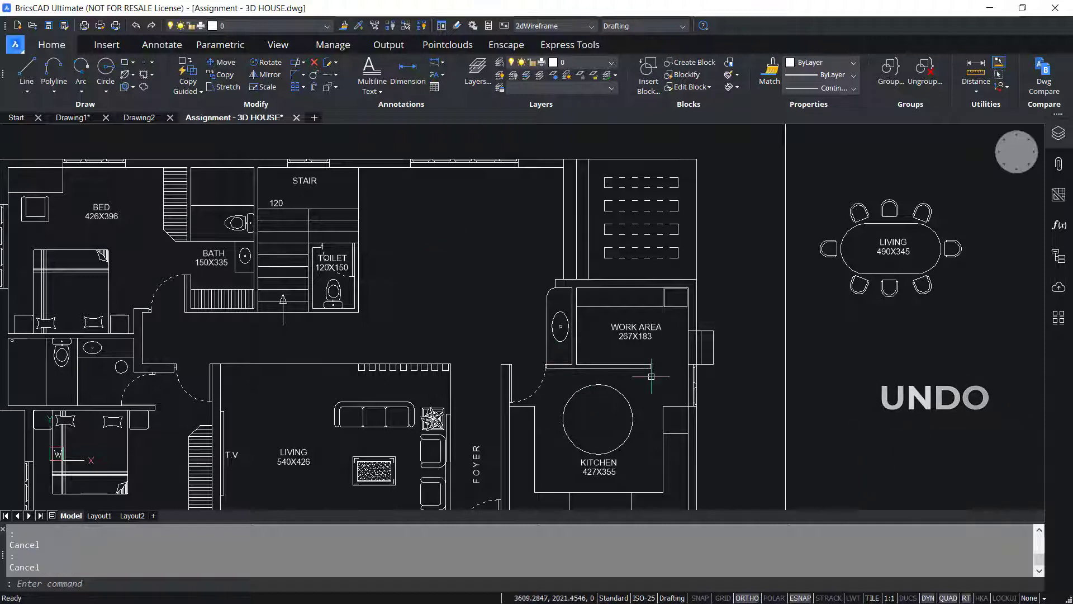
Erase the kitchen circle and restore it with undo
click(626, 390)
click(314, 62)
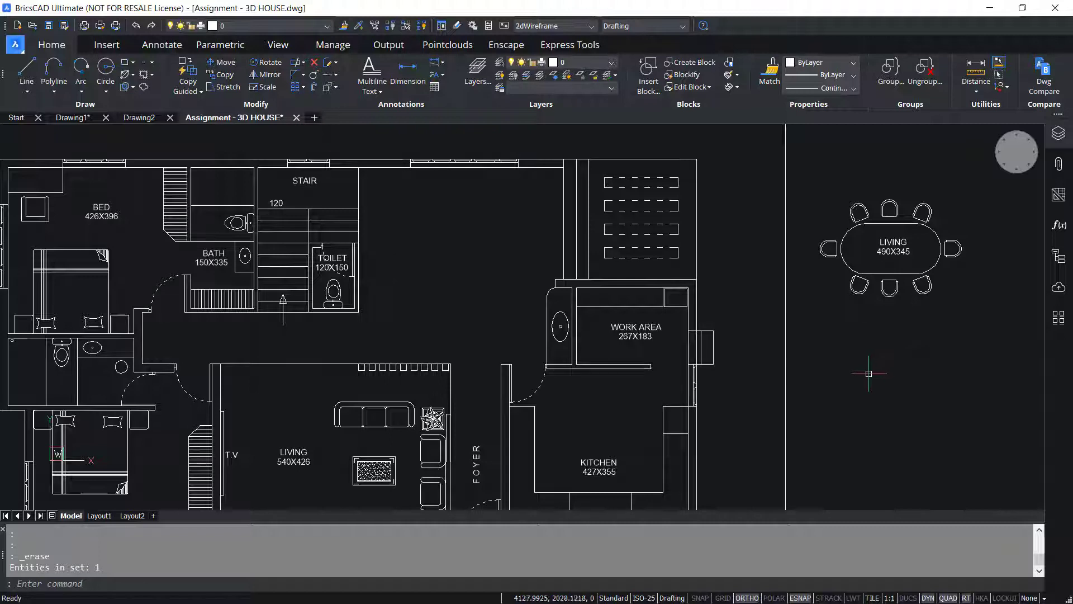
key(ctrl+z)
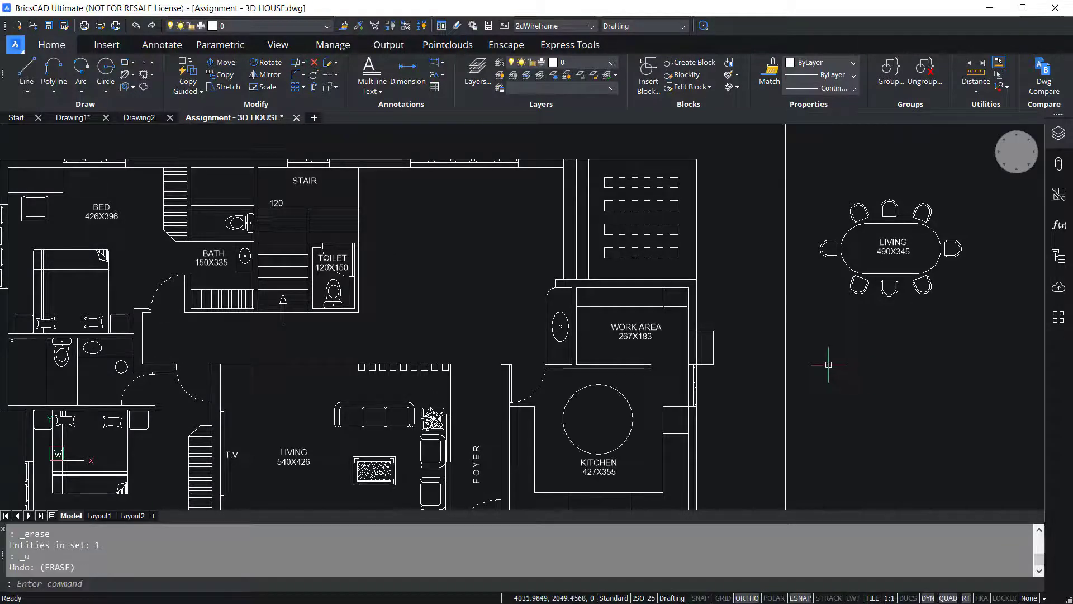
key(ctrl+Home)
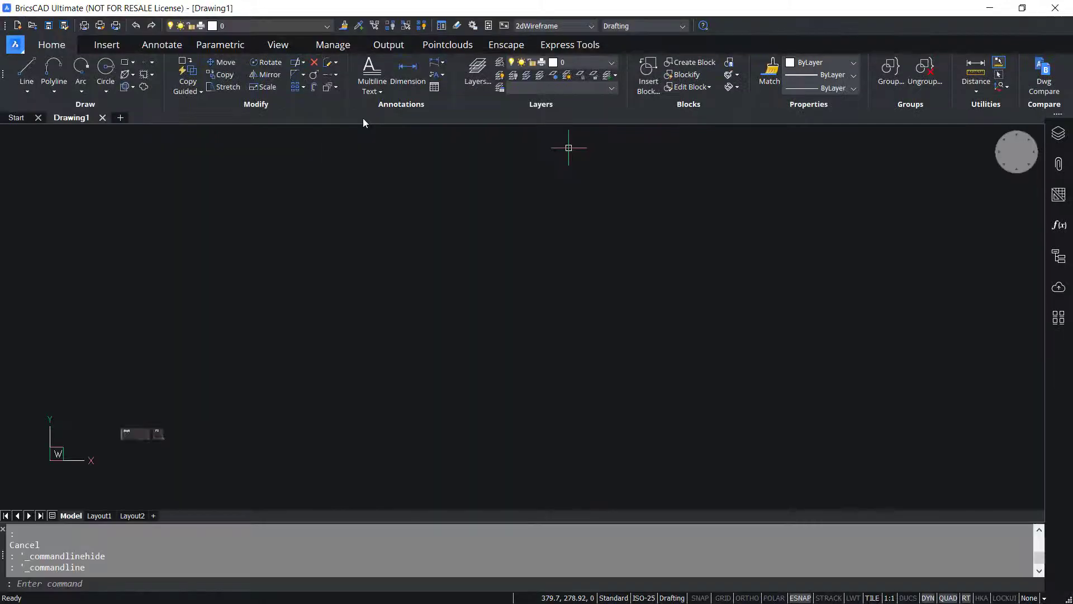
In Drawing1, toggle the command line panel off and back on with Shift+F2 and Ctrl+9
key(shift+F2)
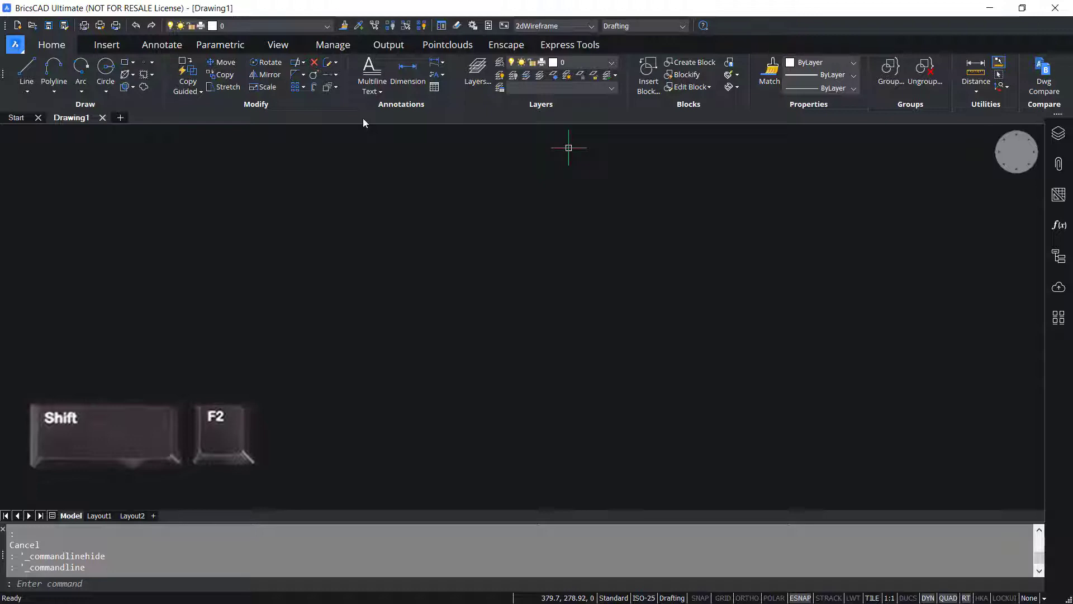
key(shift+F2)
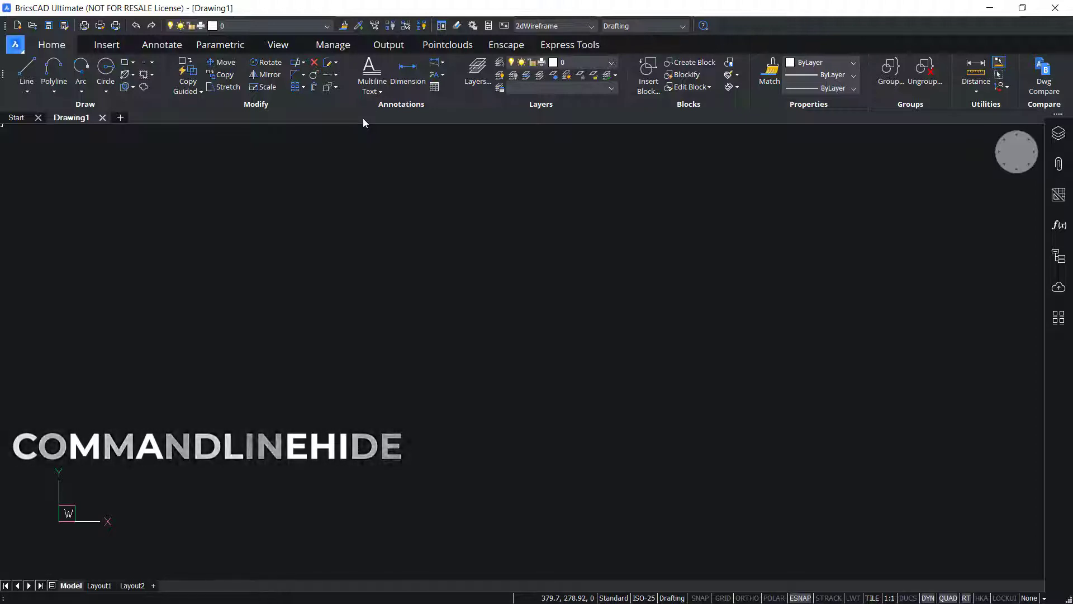
key(ctrl+9)
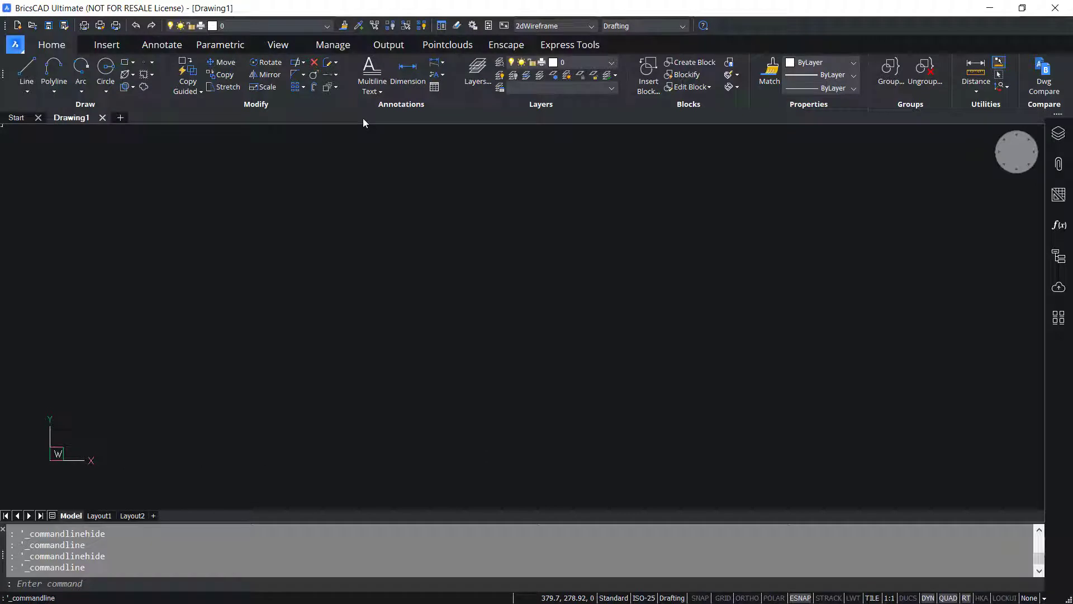
key(ctrl+9)
key(Escape)
key(ctrl+9)
key(ctrl+9)
key(ctrl+9)
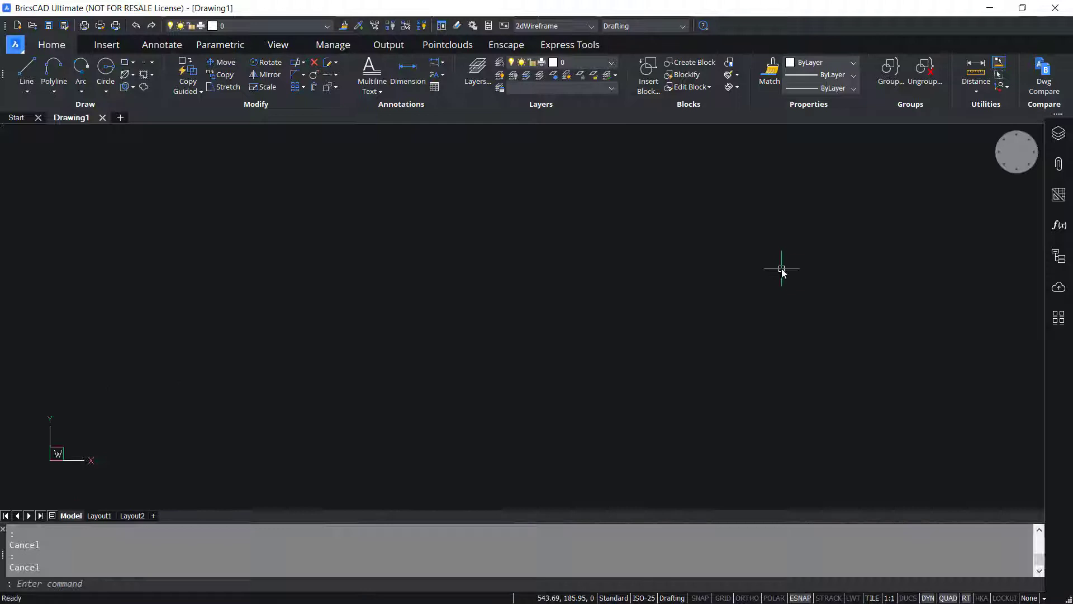
key(shift+F3)
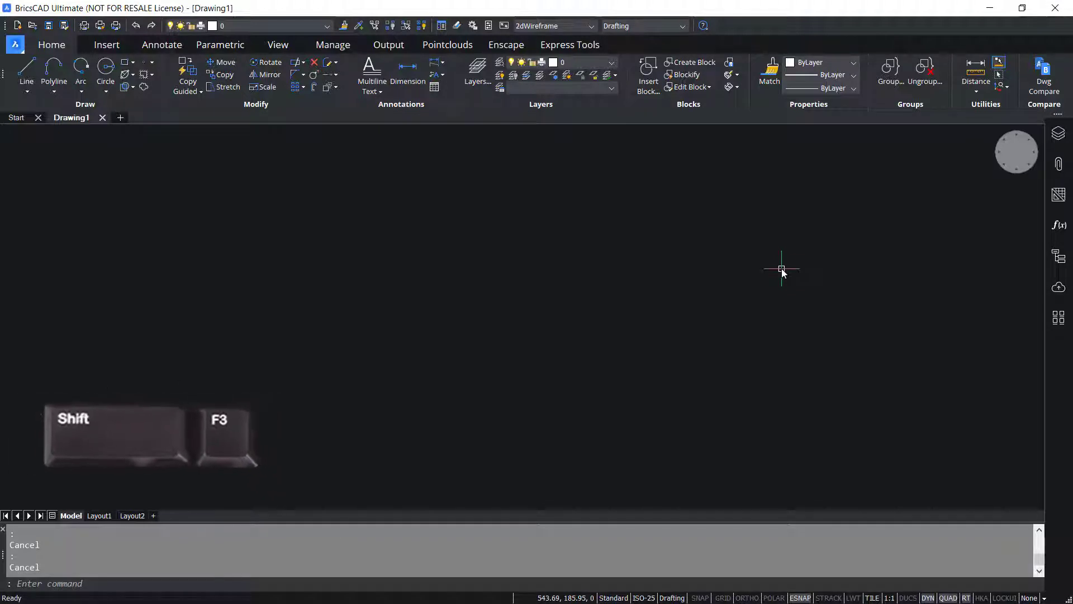
Toggle the status bar off and on with Shift+F3, then set STATUSBAR to 0
key(shift+F3)
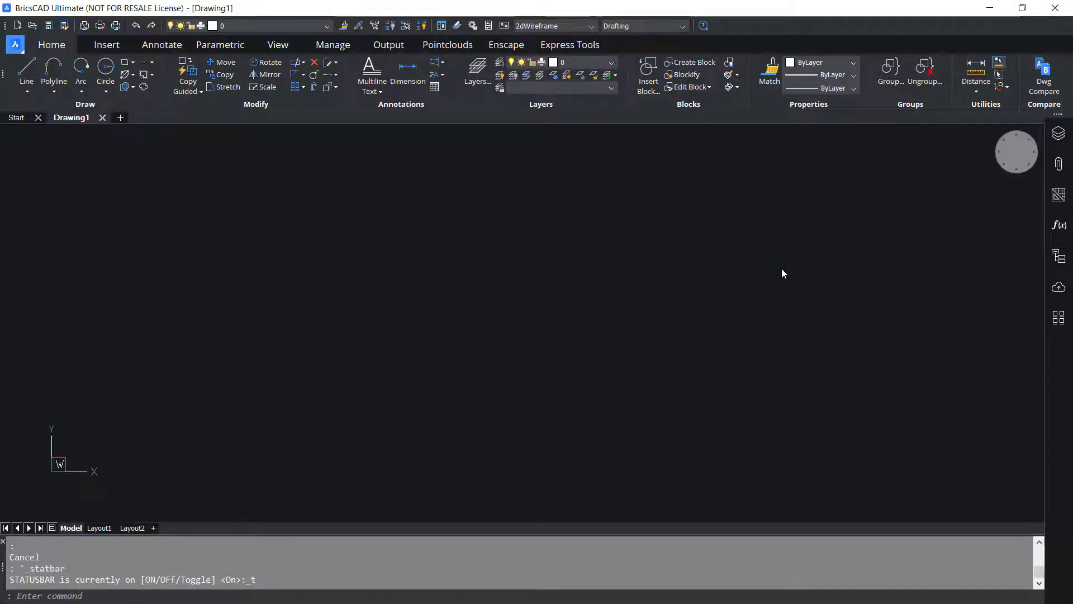
key(shift+F3)
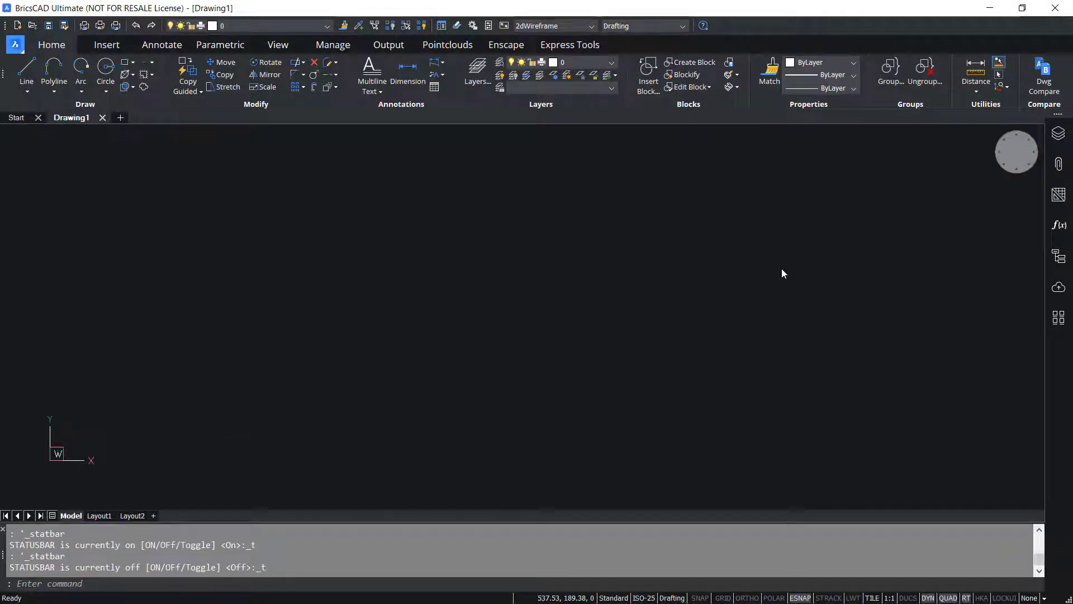
text(STATUS)
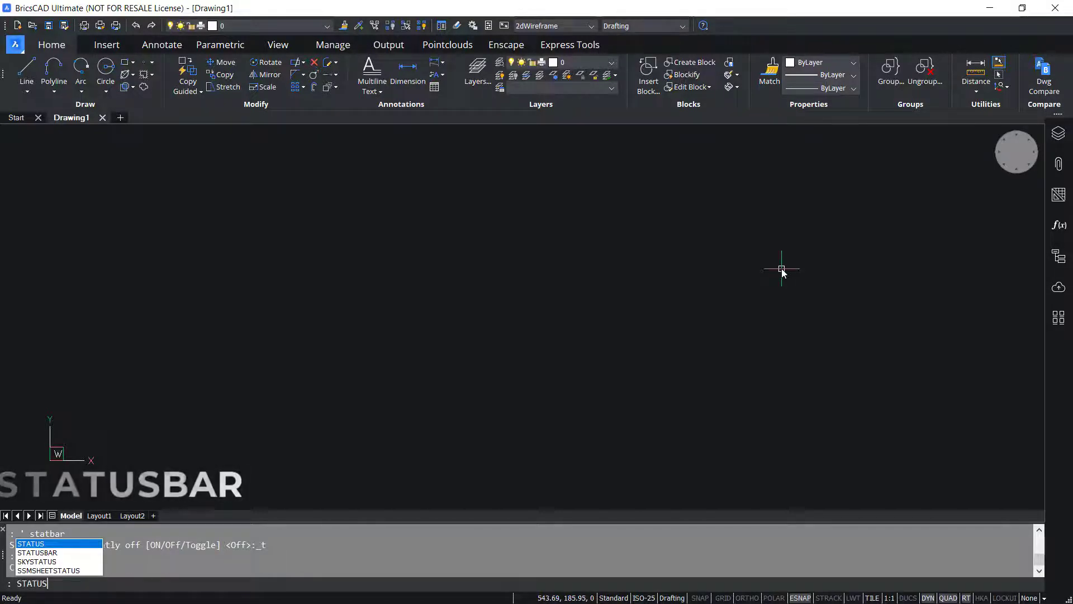
text(BAR)
key(Return)
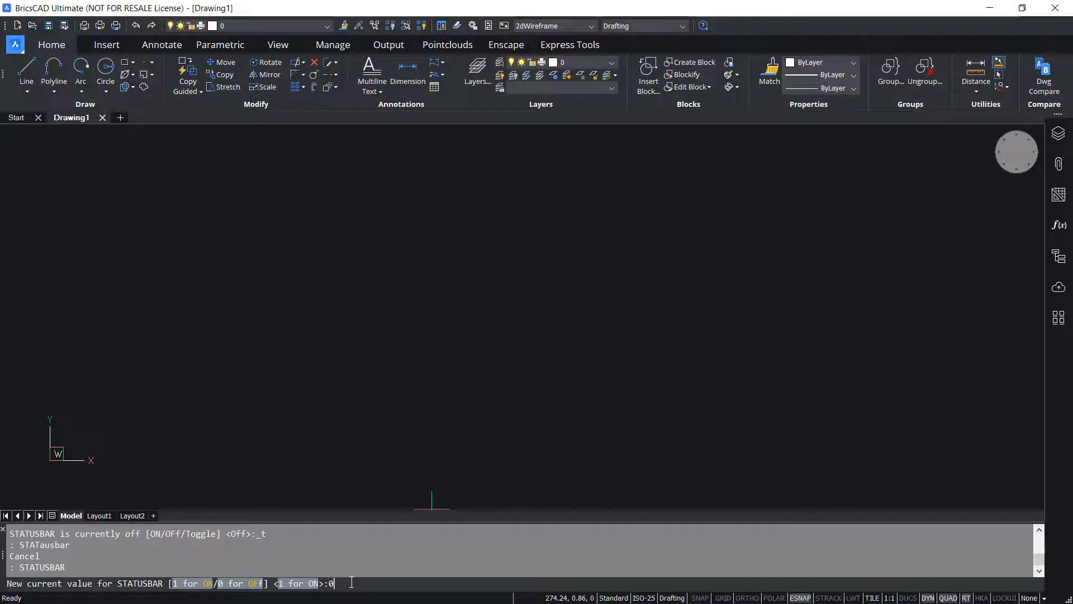
text(0)
key(Return)
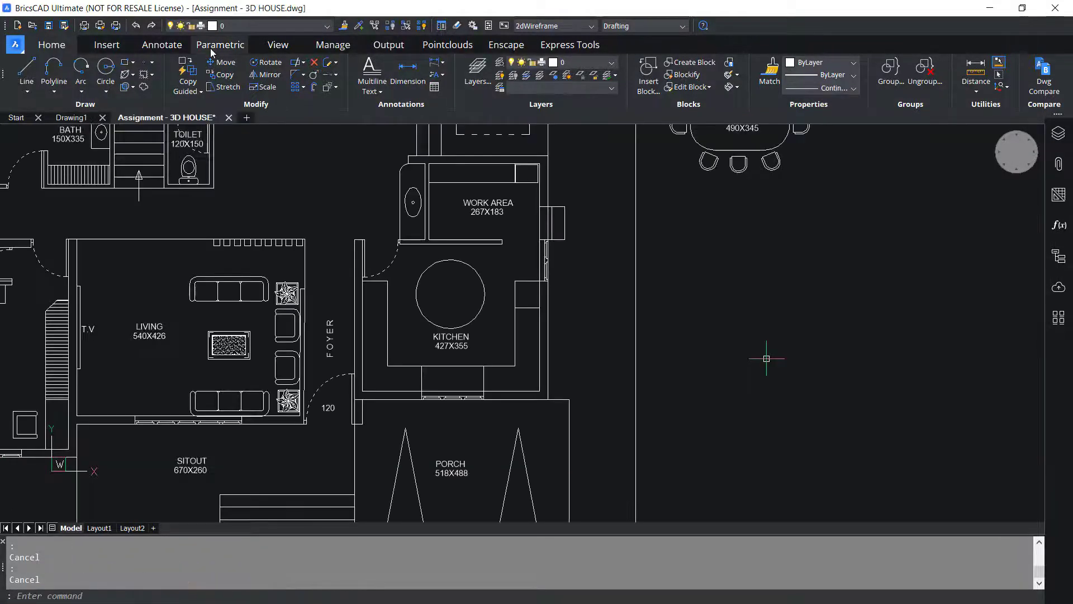
Switch to the 3D HOUSE floor plan, toggle the scrollbars with Shift+F4, and pan around
key(shift+F4)
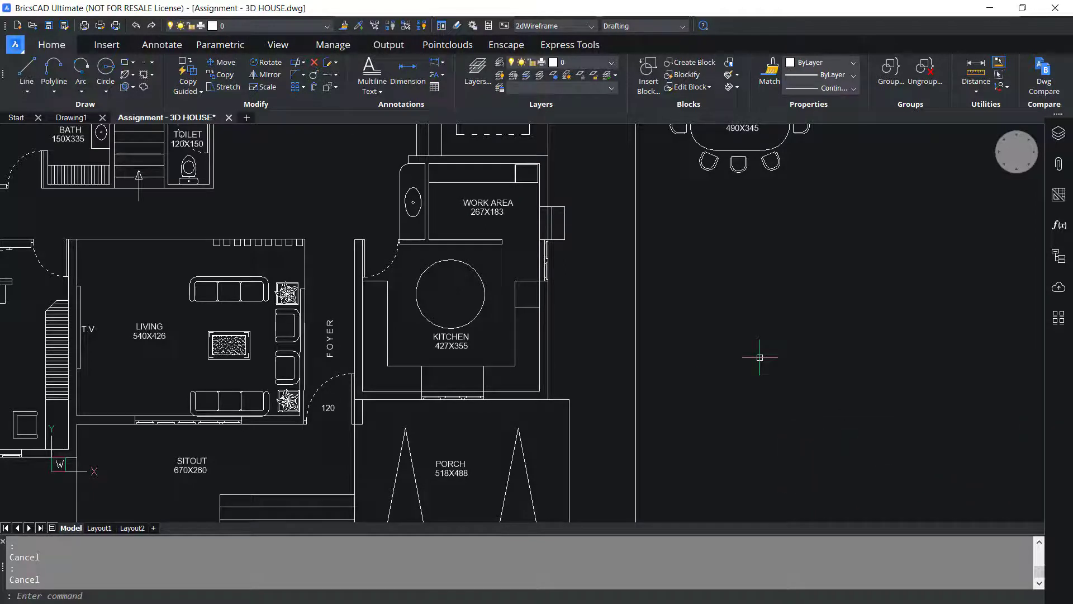
key(shift+F4)
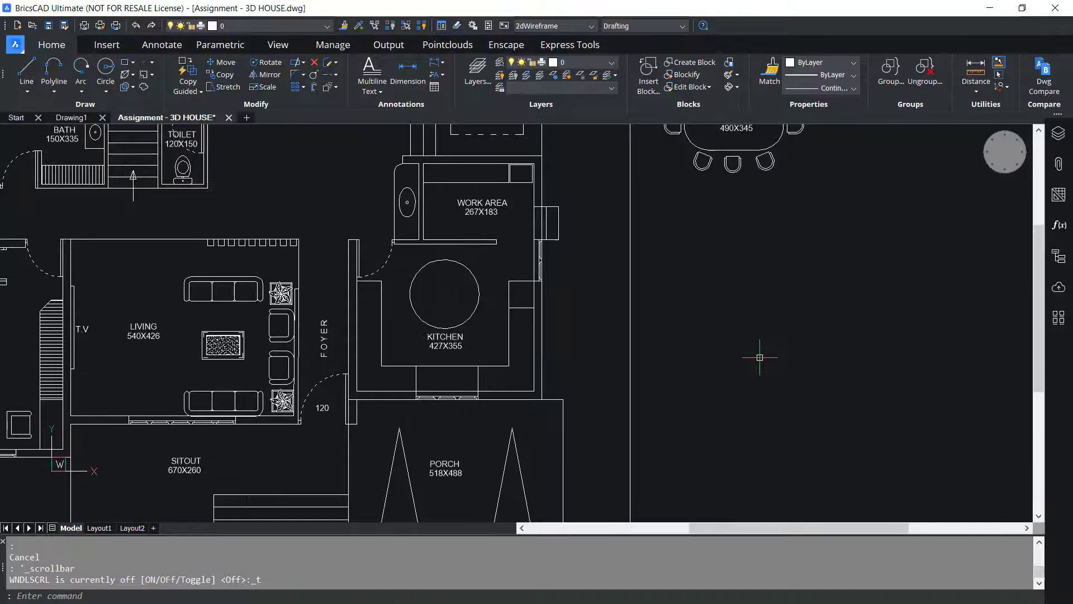
key(shift+F4)
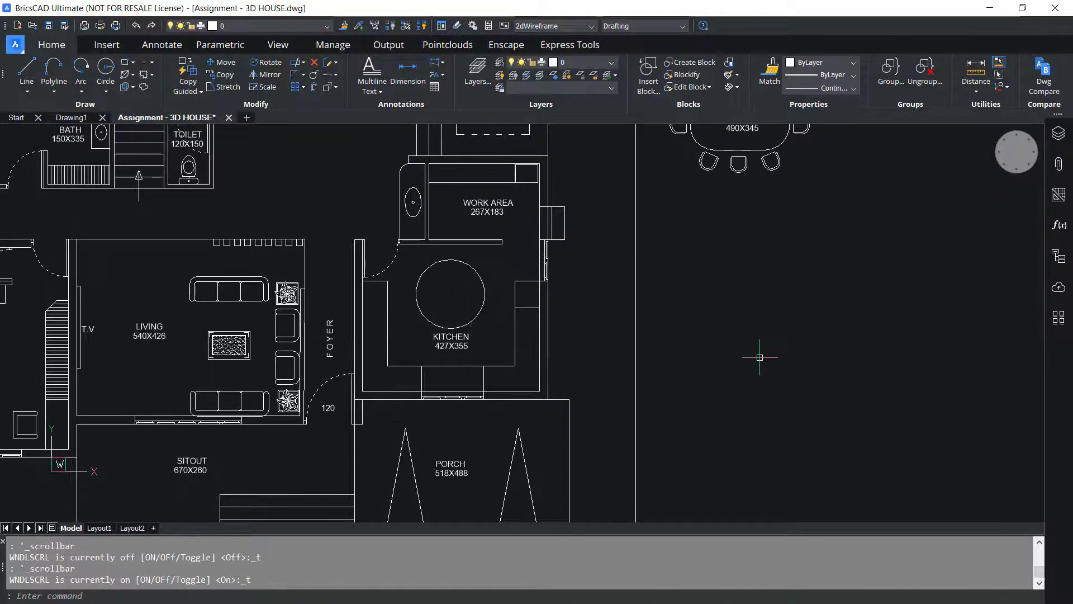
key(shift+F4)
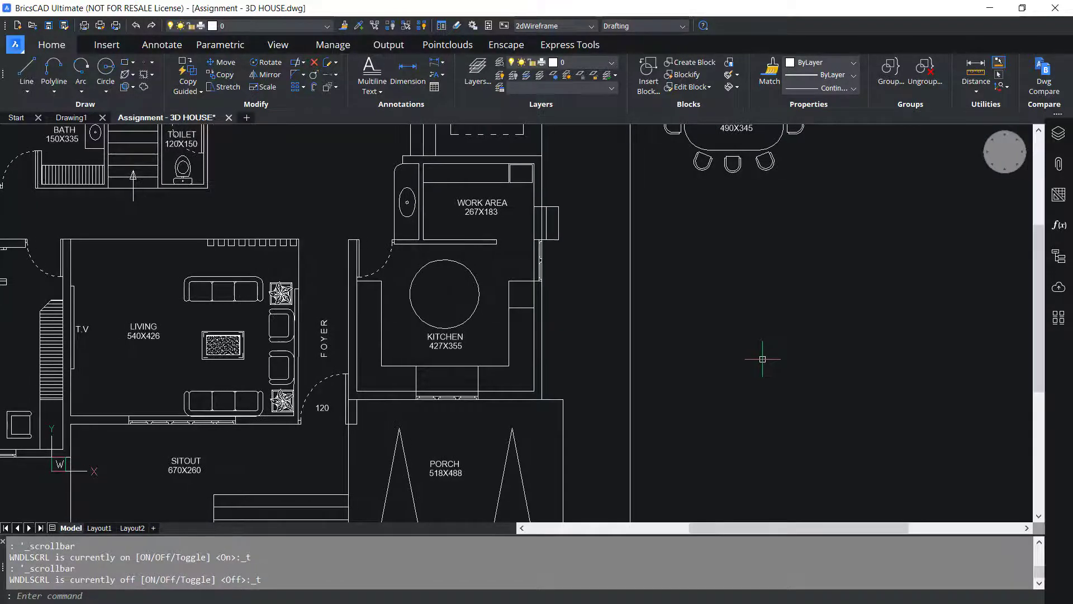
mouse_move(822, 532)
mouse_down()
mouse_move(742, 529)
mouse_move(808, 534)
mouse_move(786, 529)
mouse_up()
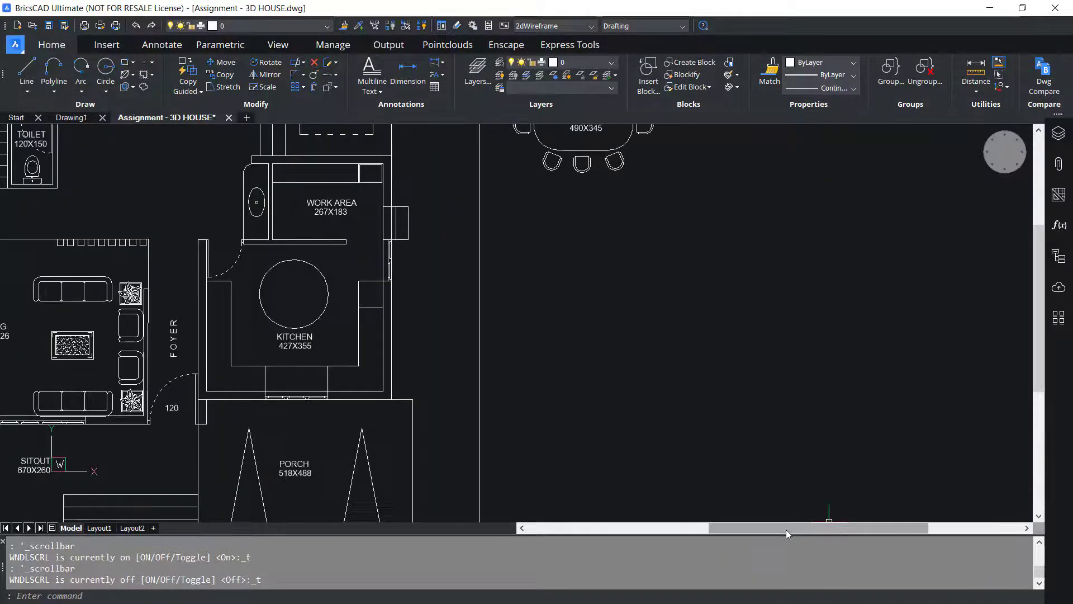
drag(1041, 274, 1041, 289)
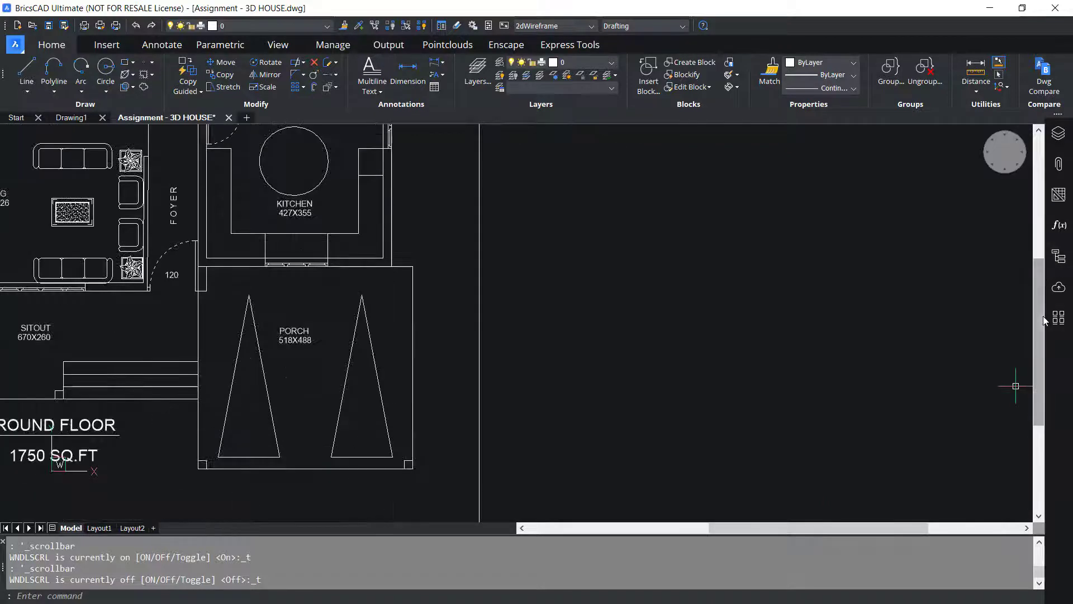
scroll(1041, 289, up, 2)
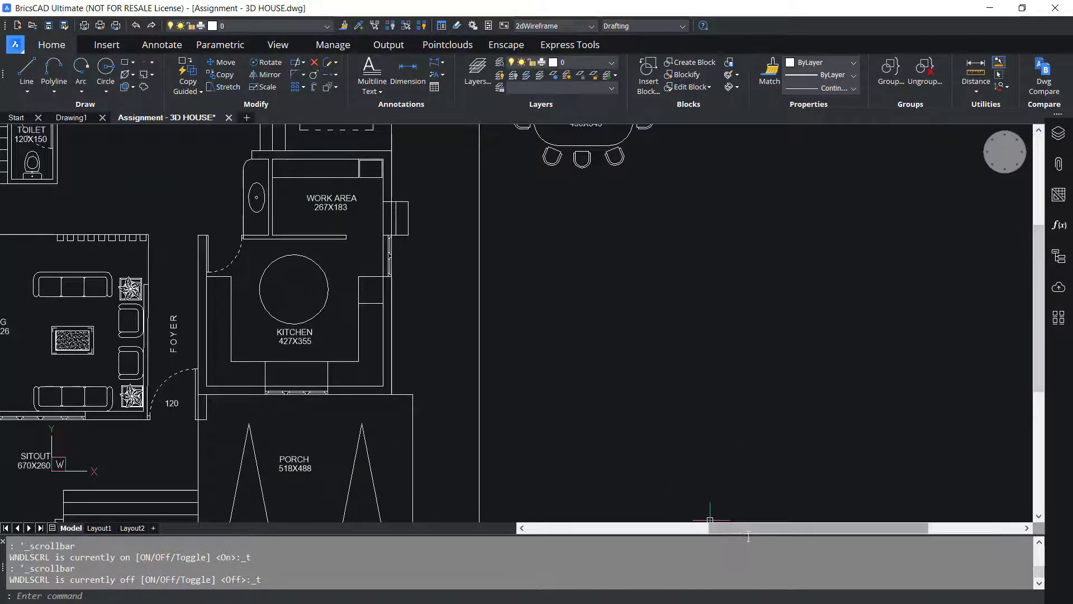
drag(747, 531, 722, 532)
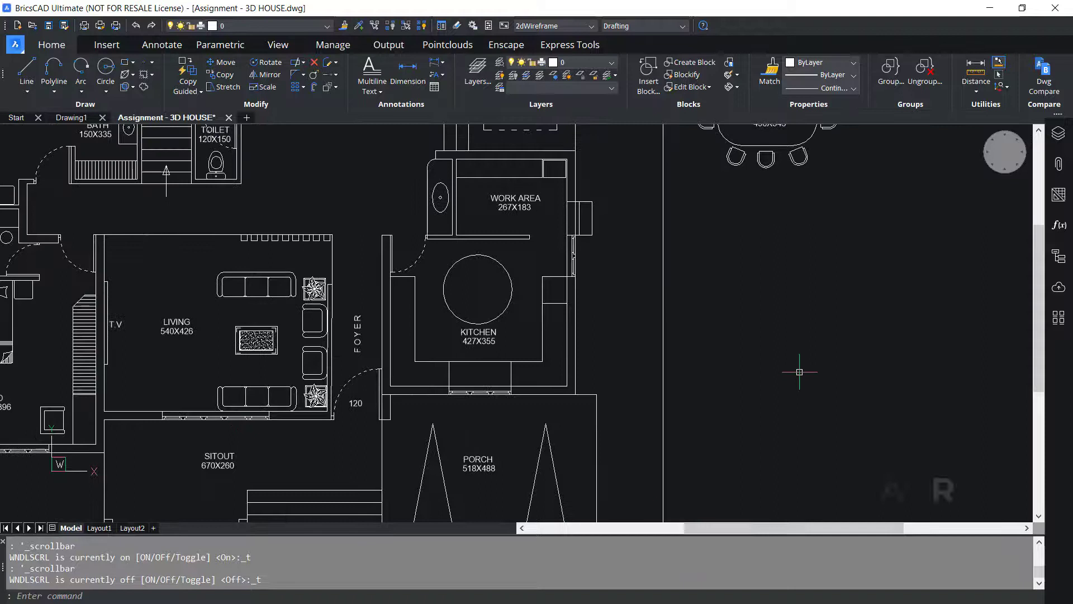
Turn the drawing scrollbars off with the SCROLLBAR command's OFf option
text(SCROLLBAR)
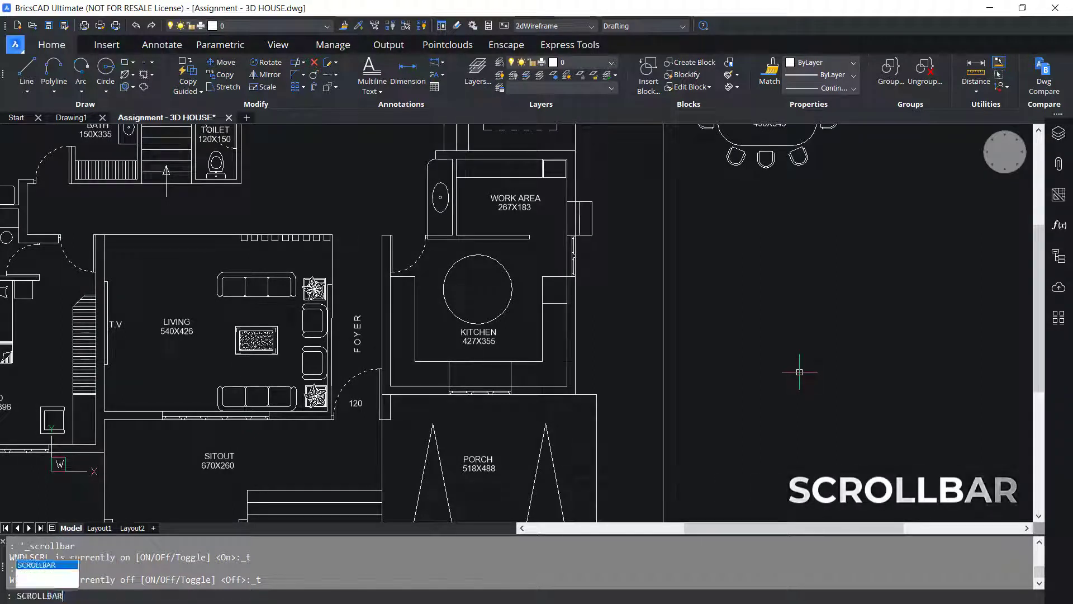
key(Return)
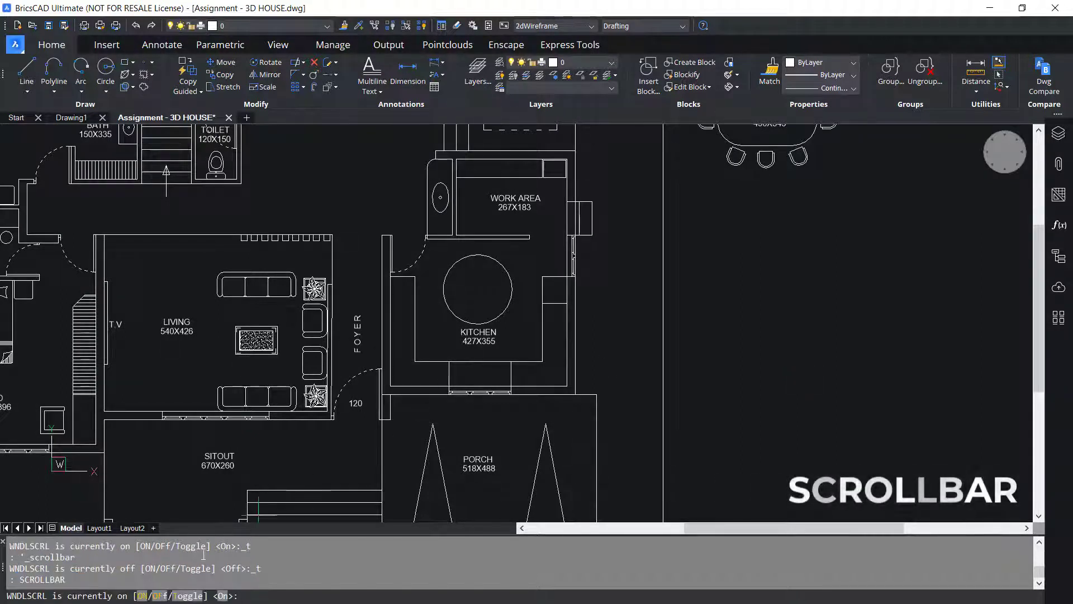
click(161, 596)
key(Escape)
key(Escape)
scroll(710, 341, down, 3)
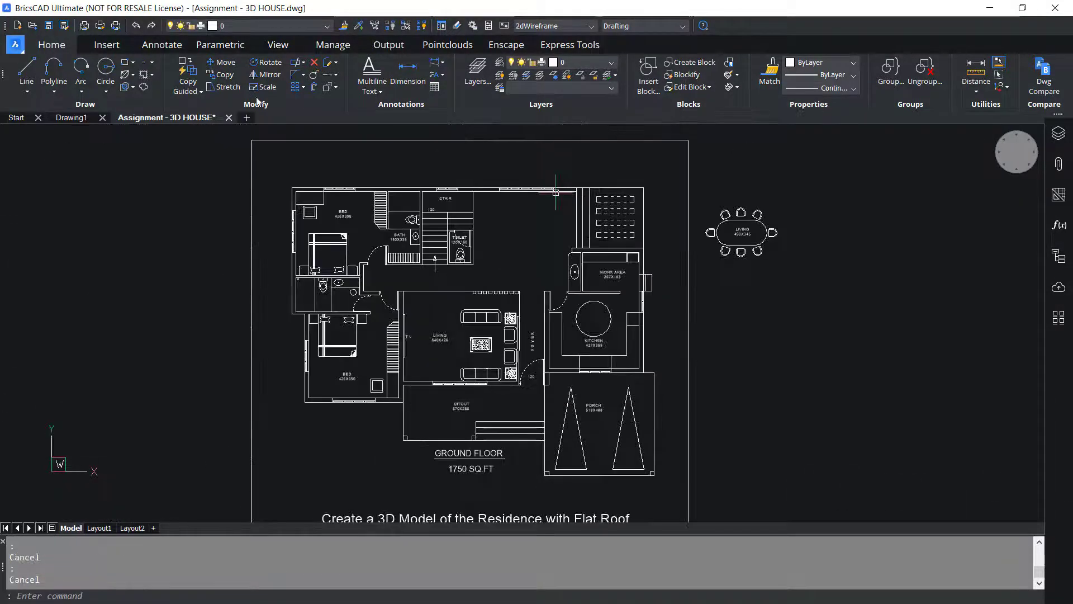